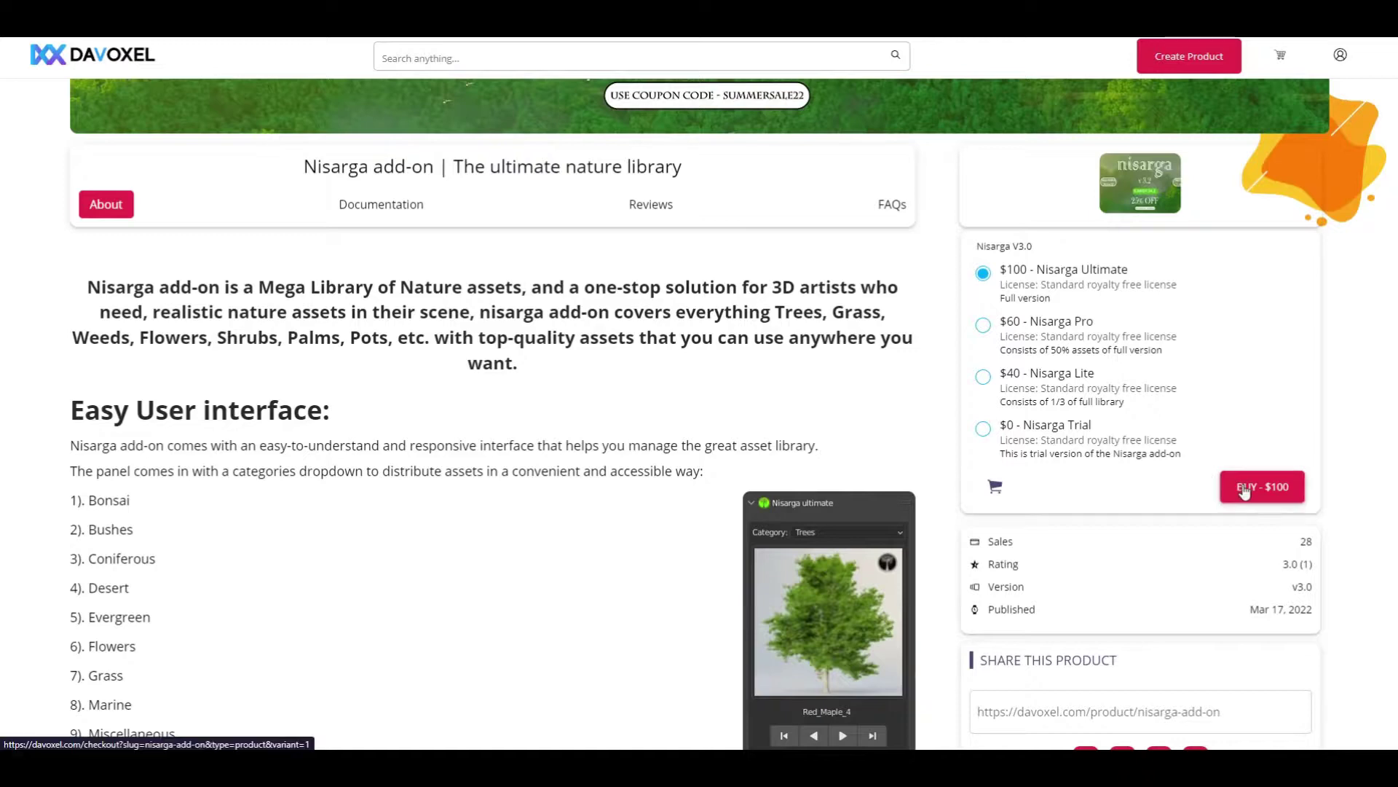
Check out Nisarga Ultimate with coupon summersale22, dropping the total from $100 to $75.
{"action": "left_click", "coordinate": [1242, 491]}
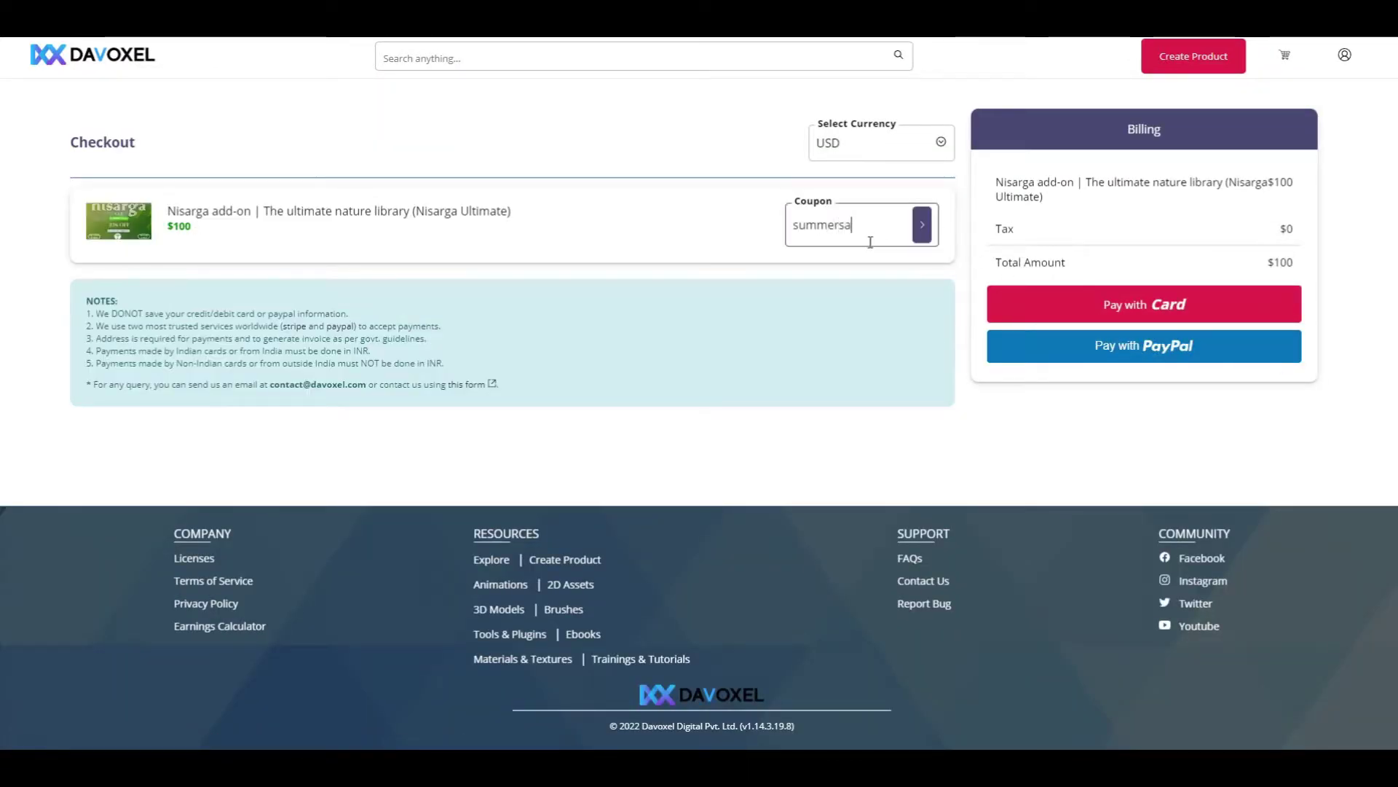
{"action": "left_click", "coordinate": [921, 225]}
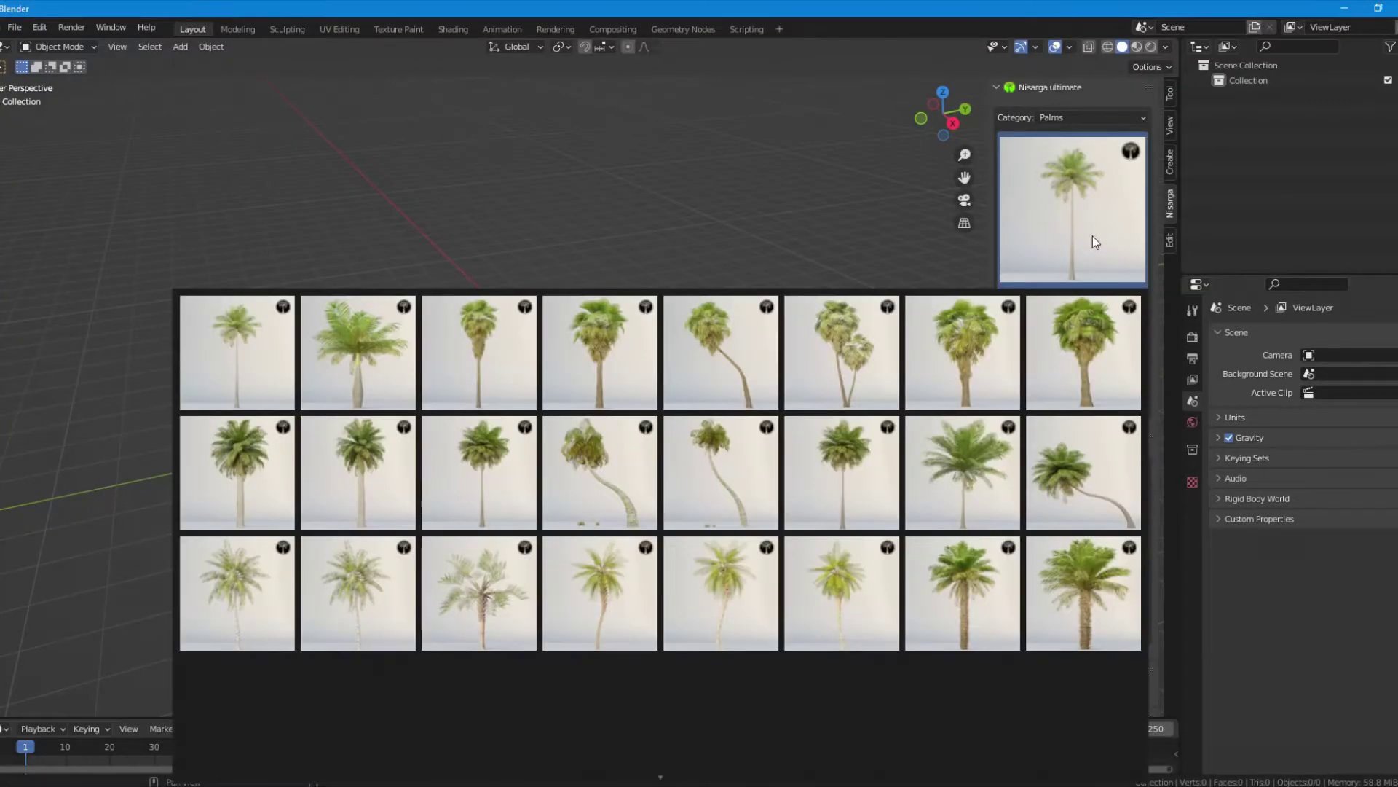
Scroll through the Nisarga Palms thumbnail gallery.
{"action": "scroll", "coordinate": [892, 612], "scroll_direction": "down", "scroll_amount": 1}
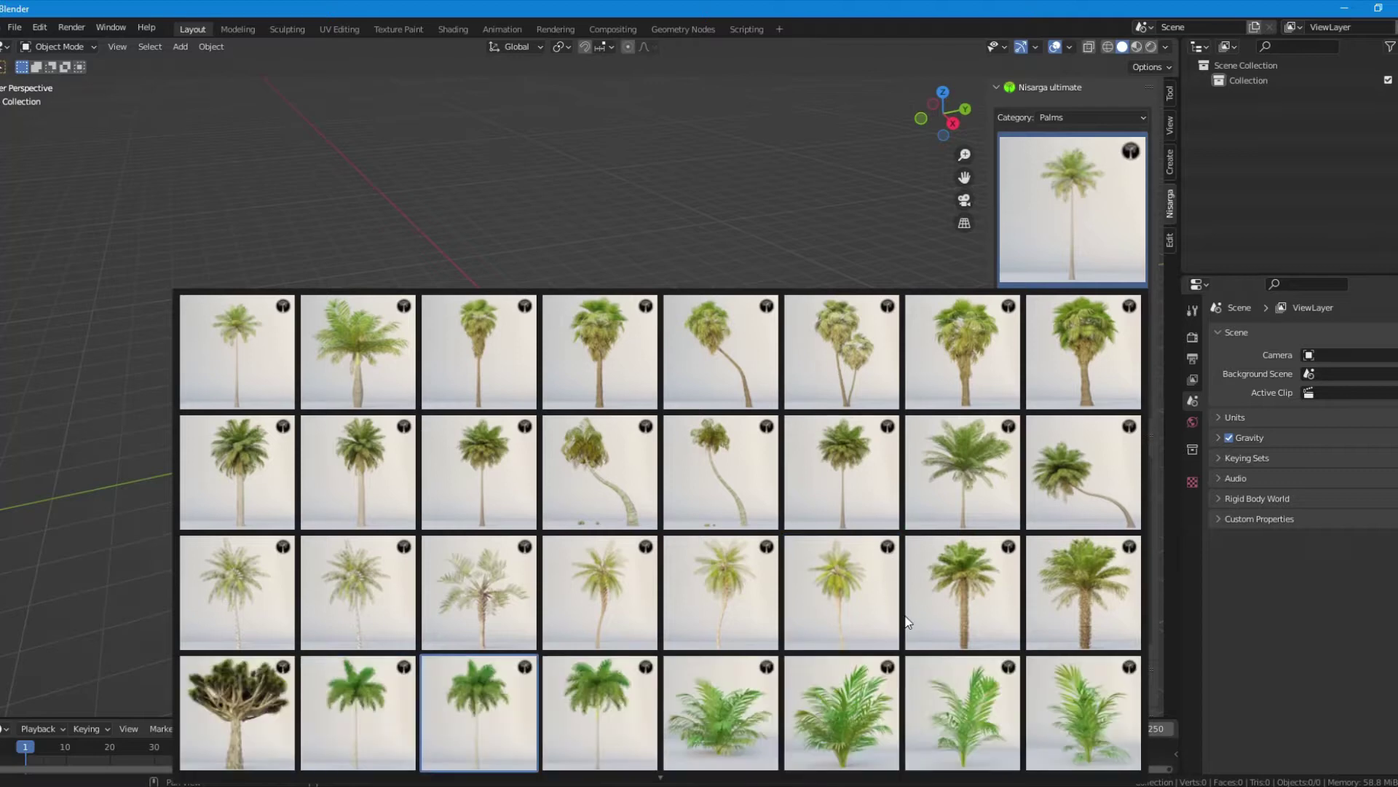
{"action": "scroll", "coordinate": [904, 619], "scroll_direction": "down", "scroll_amount": 1}
{"action": "scroll", "coordinate": [905, 621], "scroll_direction": "down", "scroll_amount": 1}
{"action": "scroll", "coordinate": [903, 623], "scroll_direction": "down", "scroll_amount": 1}
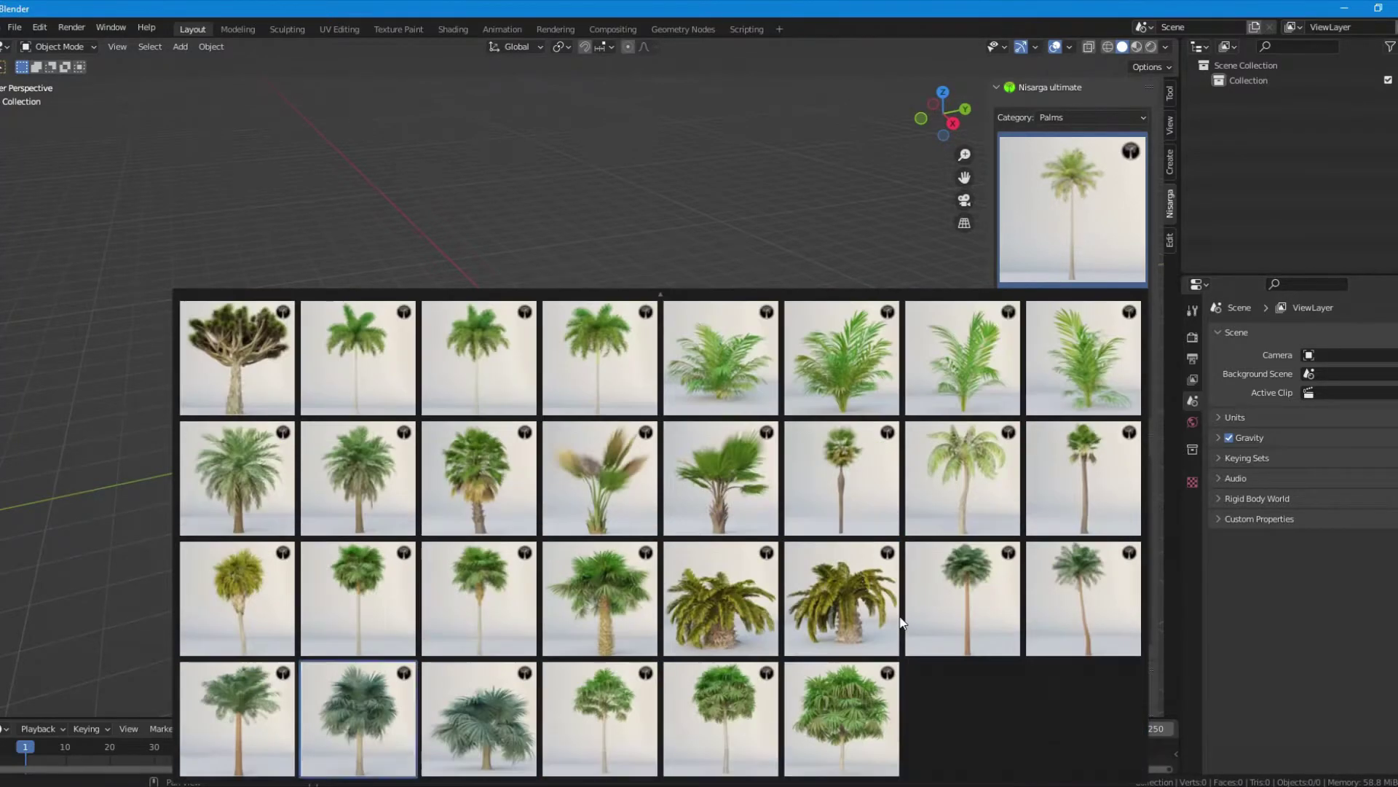
{"action": "scroll", "coordinate": [900, 622], "scroll_direction": "up", "scroll_amount": 3}
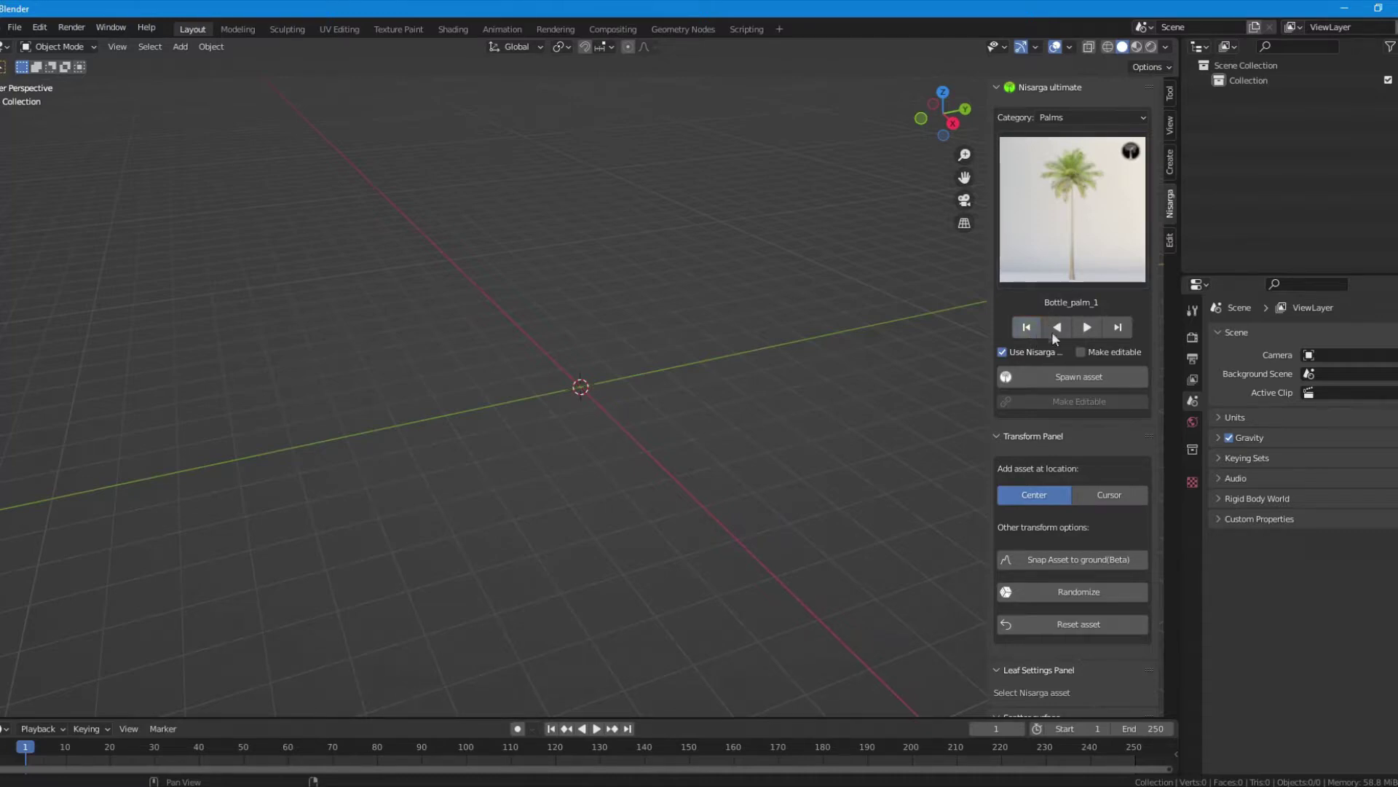
Step the Nisarga preview forward, back through three palms, then to the first palm.
{"action": "left_click", "coordinate": [1113, 329]}
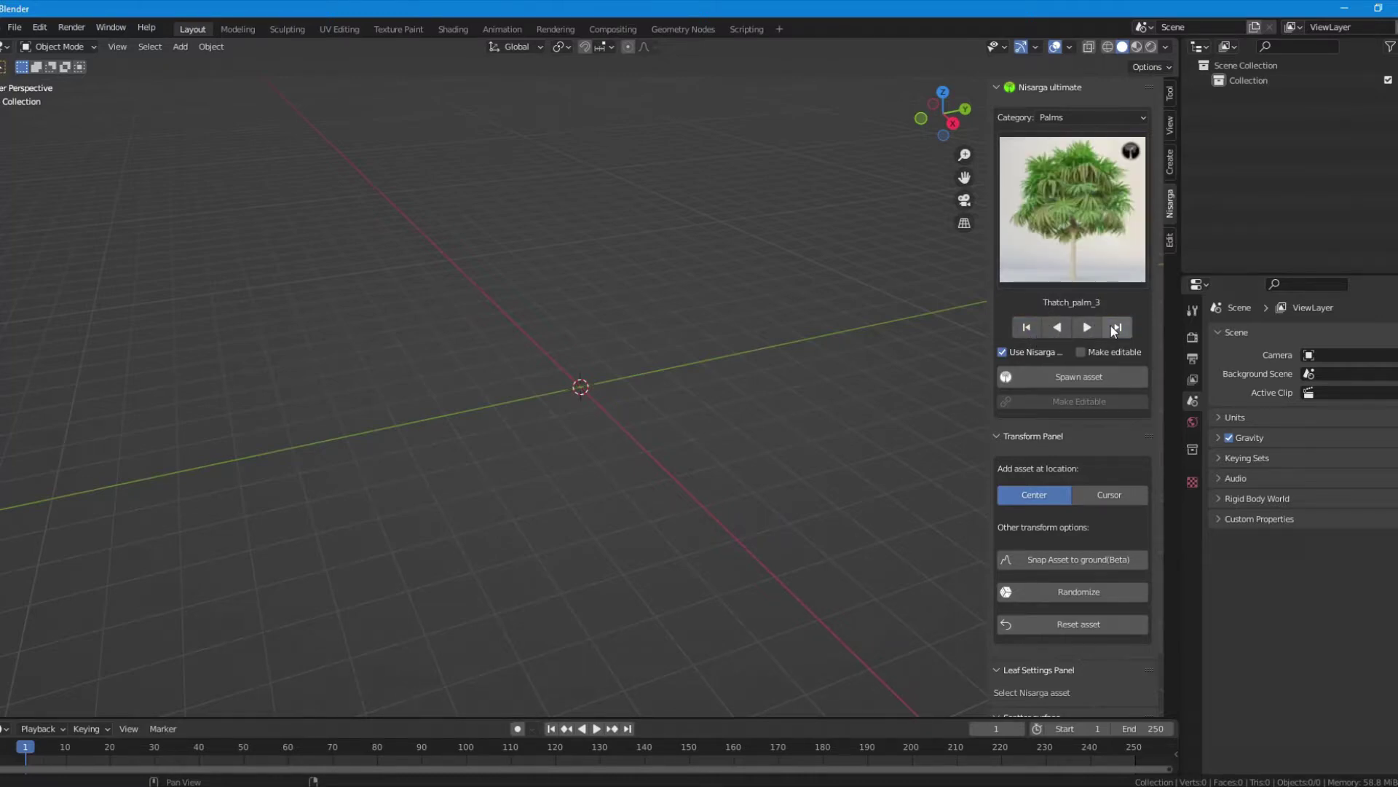
{"action": "left_click", "coordinate": [1070, 329]}
{"action": "left_click", "coordinate": [1069, 329]}
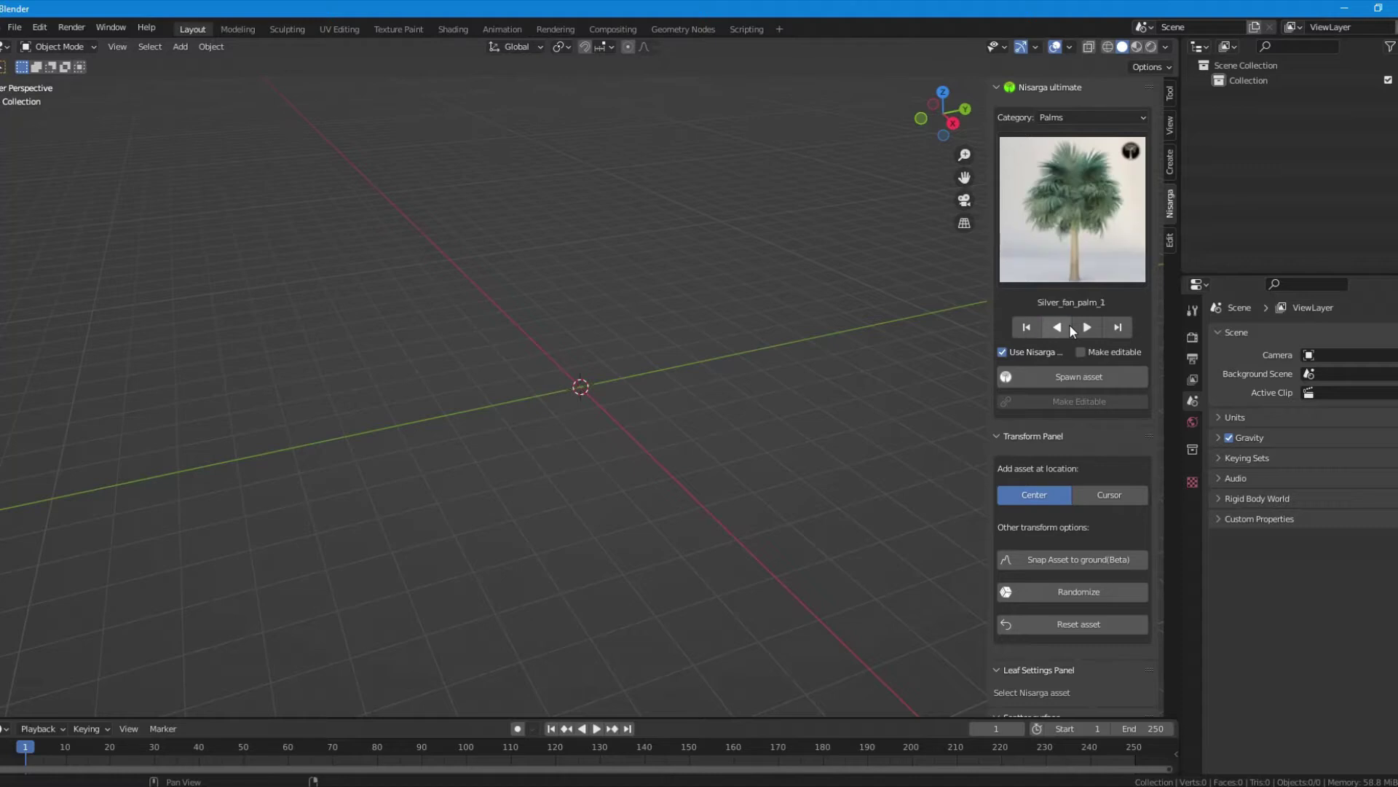
{"action": "left_click", "coordinate": [1069, 329]}
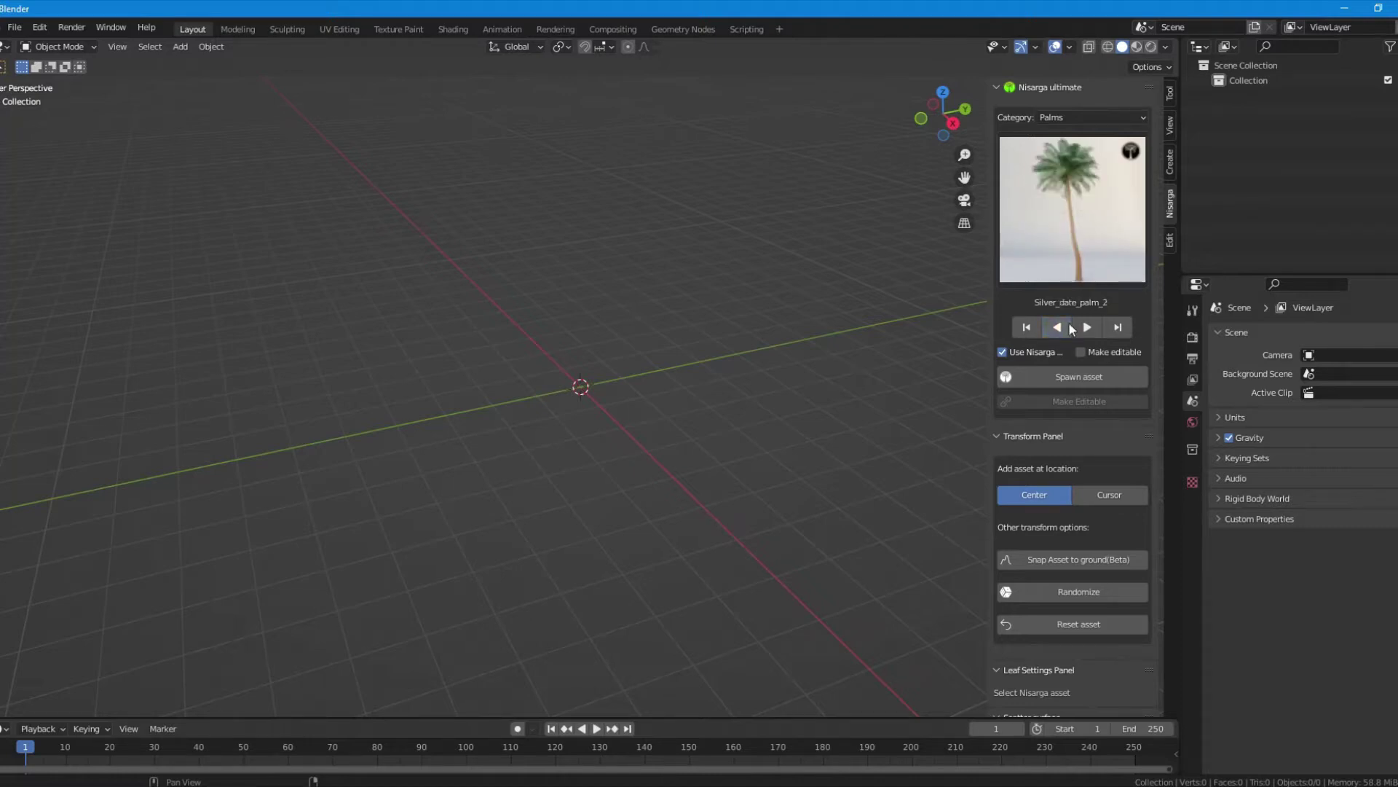
{"action": "left_click", "coordinate": [1030, 328]}
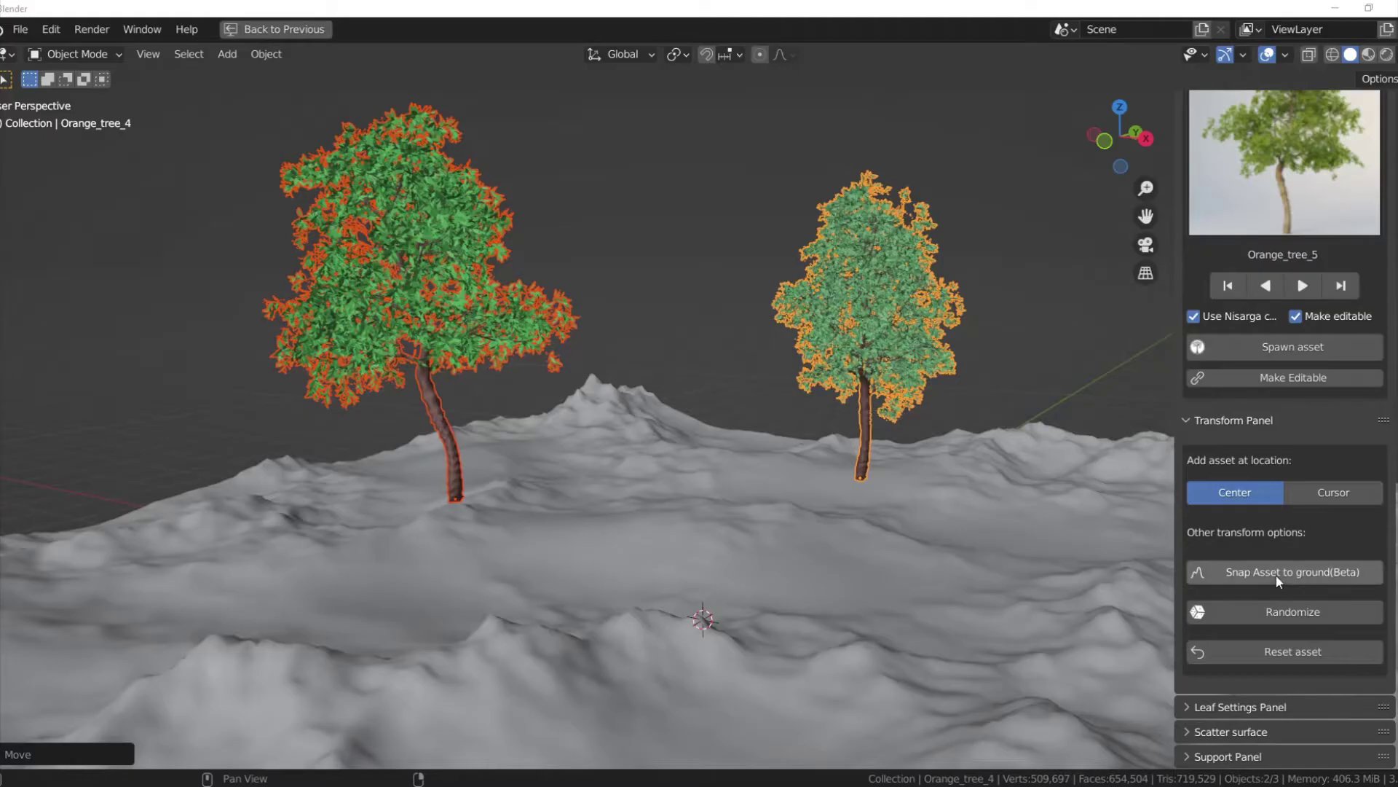
Snap both orange trees to the terrain, then lift them up along Z.
{"action": "left_click", "coordinate": [1276, 575]}
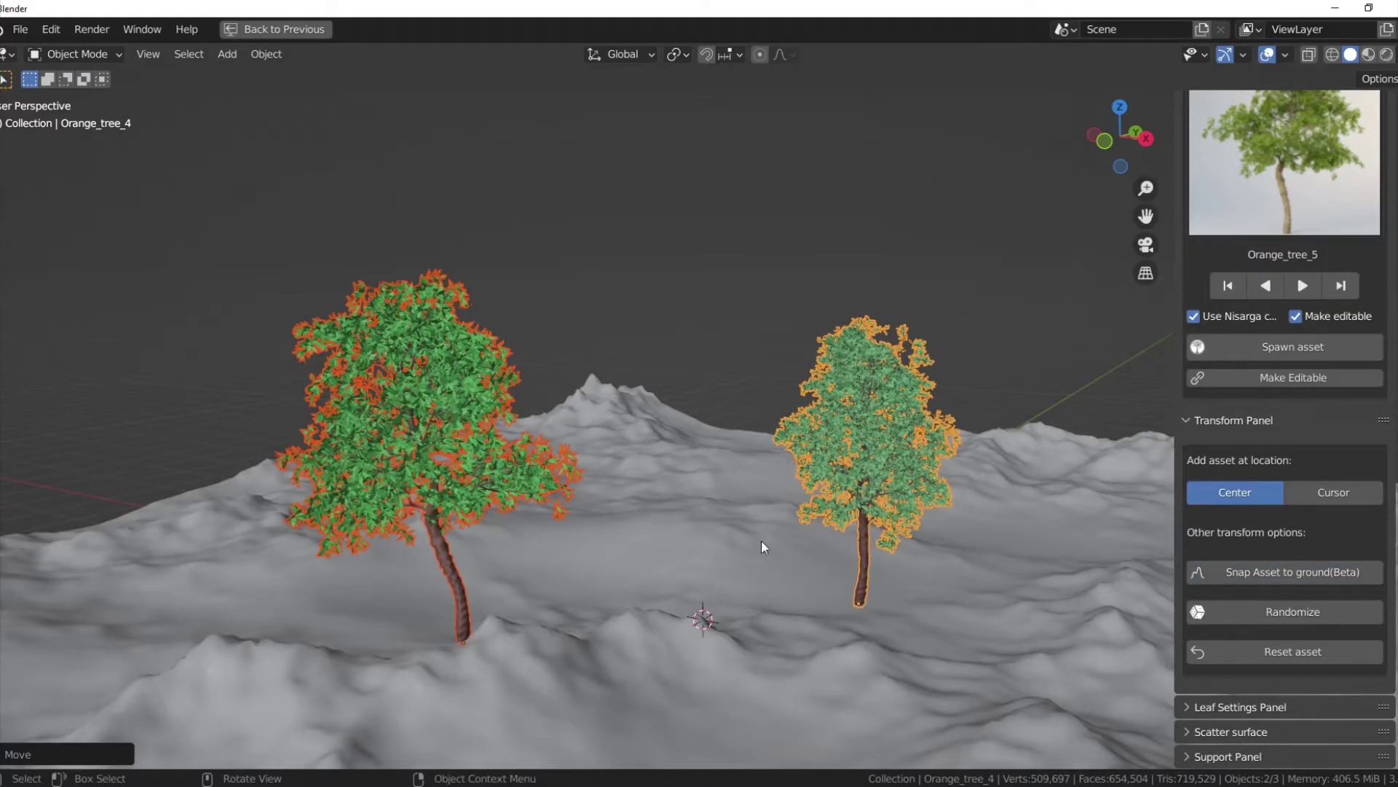
{"action": "key", "text": "g"}
{"action": "key", "text": "z"}
{"action": "left_click", "coordinate": [757, 288]}
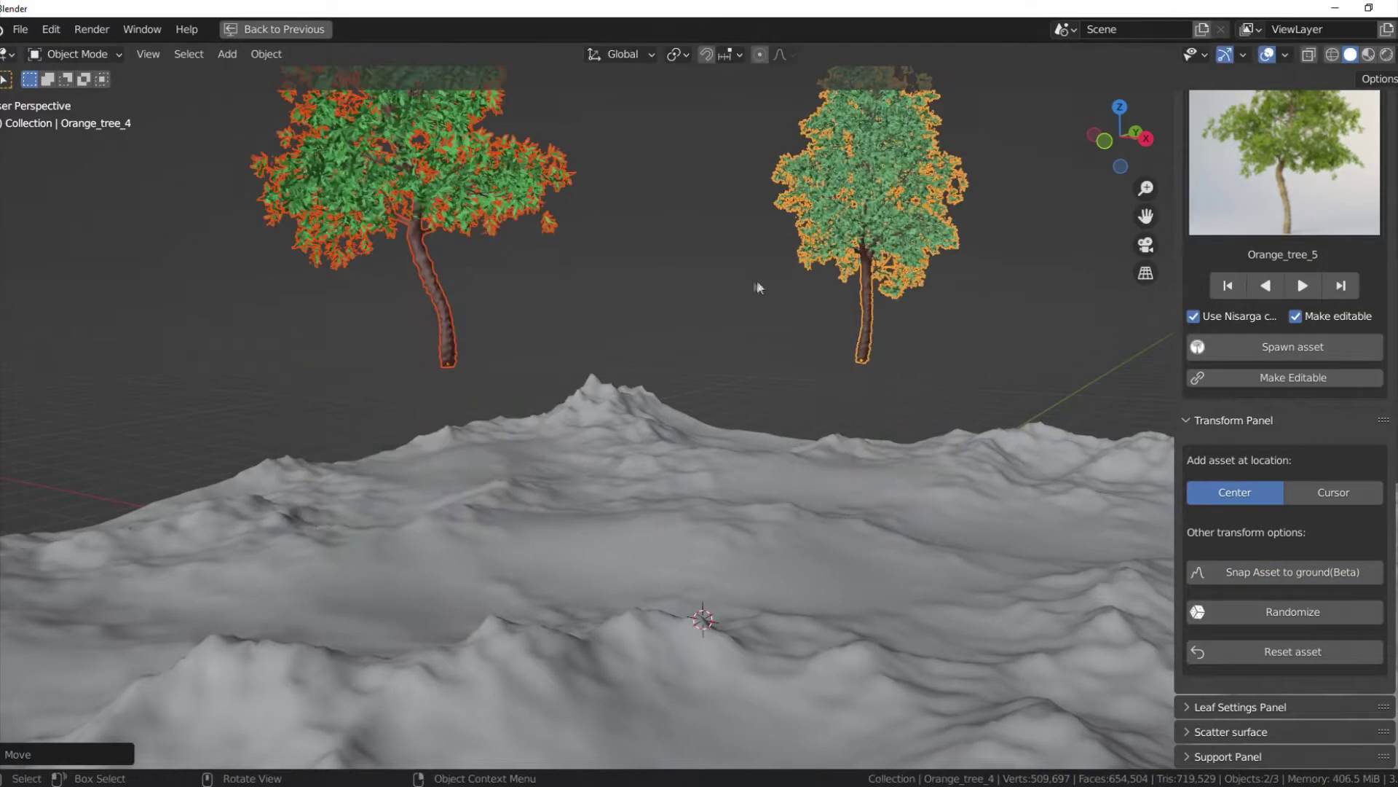
Snap the left and upper orange trees back onto the terrain individually.
{"action": "left_click", "coordinate": [321, 232]}
{"action": "left_click", "coordinate": [1293, 571]}
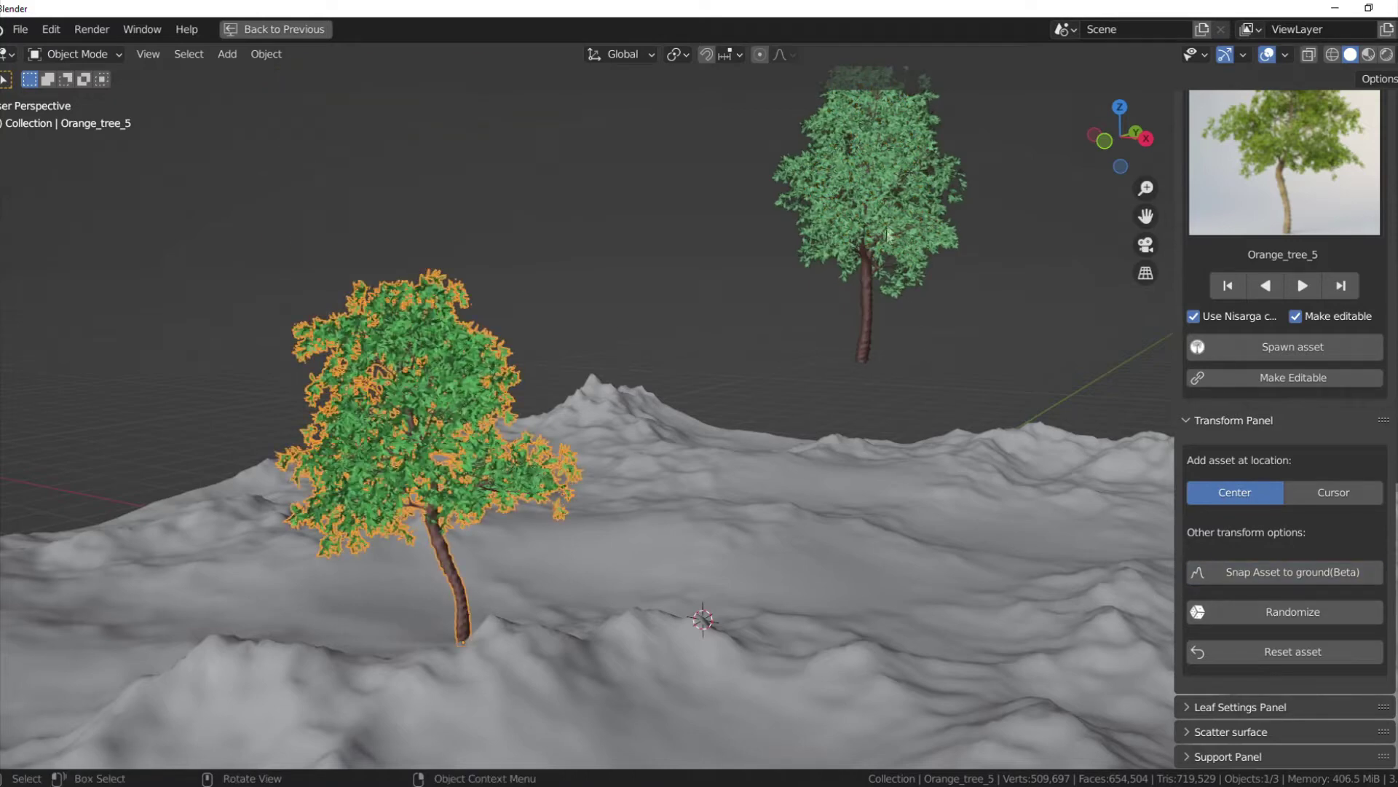
{"action": "left_click", "coordinate": [888, 233]}
{"action": "left_click", "coordinate": [1211, 579]}
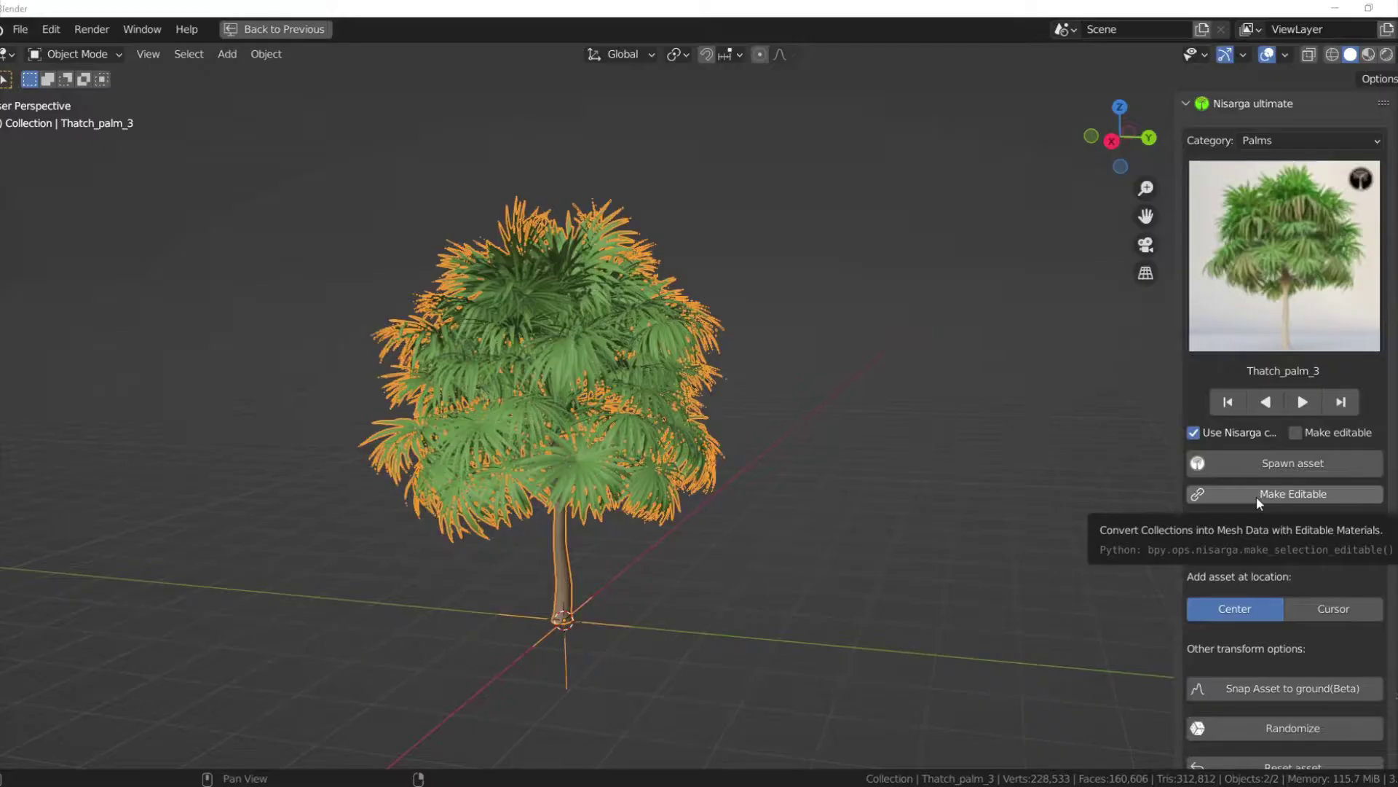
{"action": "left_click", "coordinate": [1257, 502]}
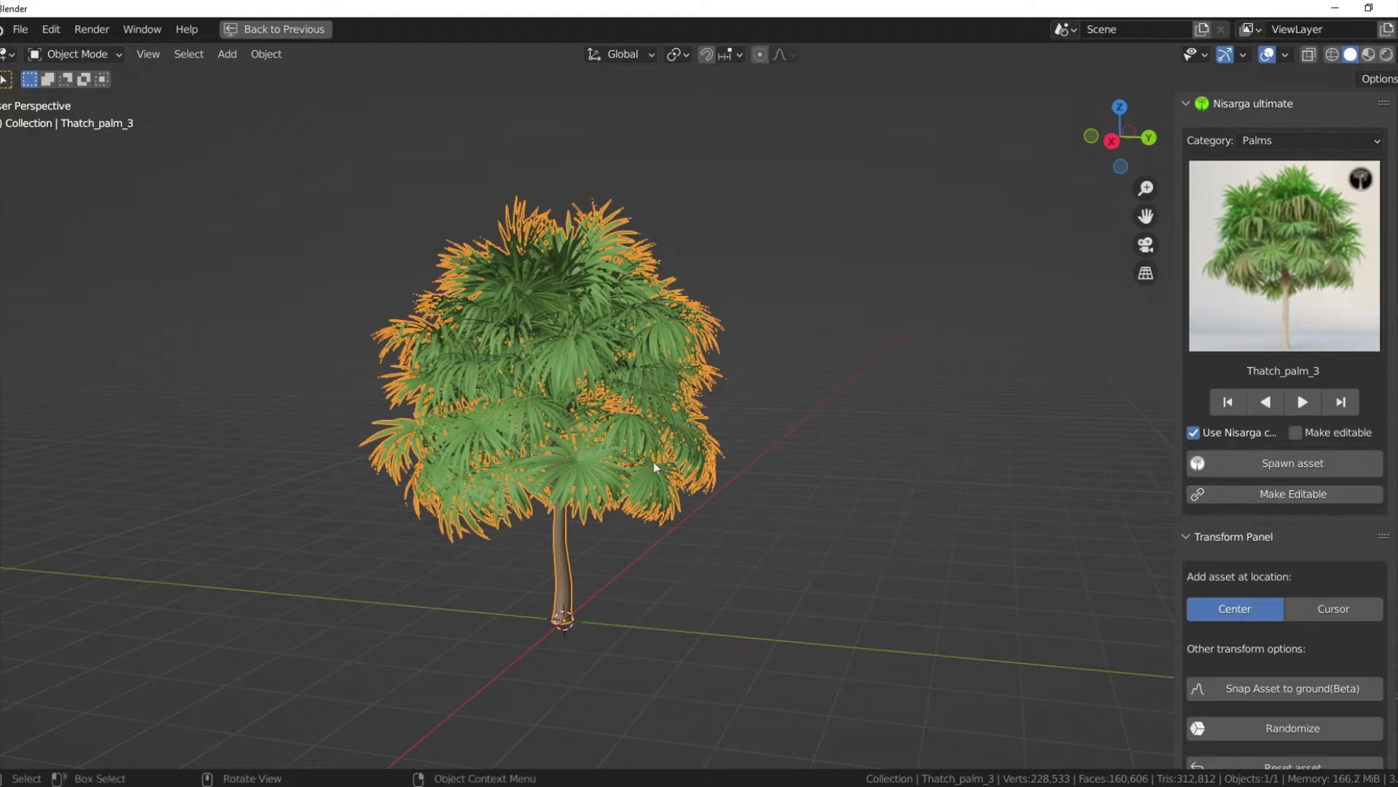
Inspect the palm's mesh in Edit Mode, then return to Object Mode.
{"action": "key", "text": "Tab"}
{"action": "scroll", "coordinate": [619, 458], "scroll_direction": "up", "scroll_amount": 4}
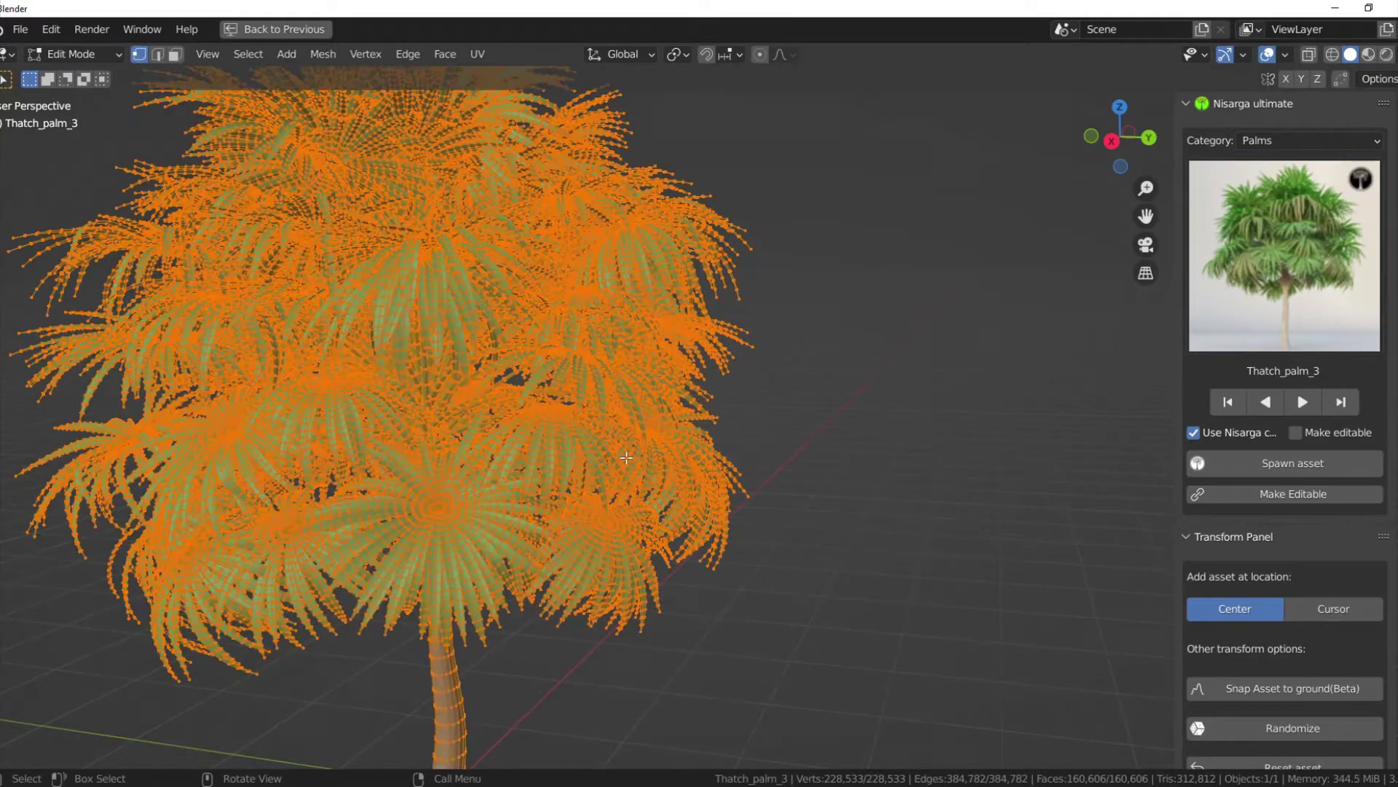
{"action": "scroll", "coordinate": [667, 443], "scroll_direction": "down", "scroll_amount": 3}
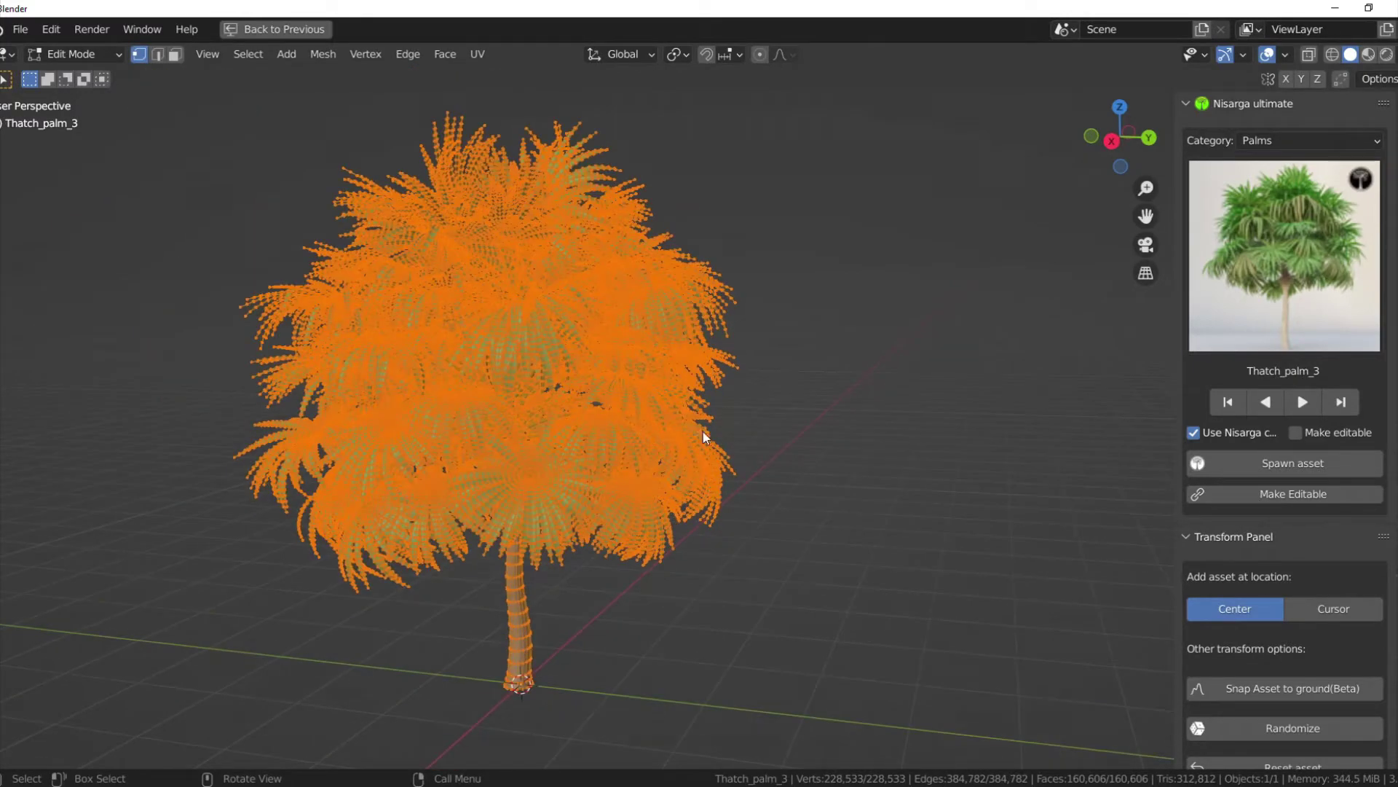
{"action": "key", "text": "Tab"}
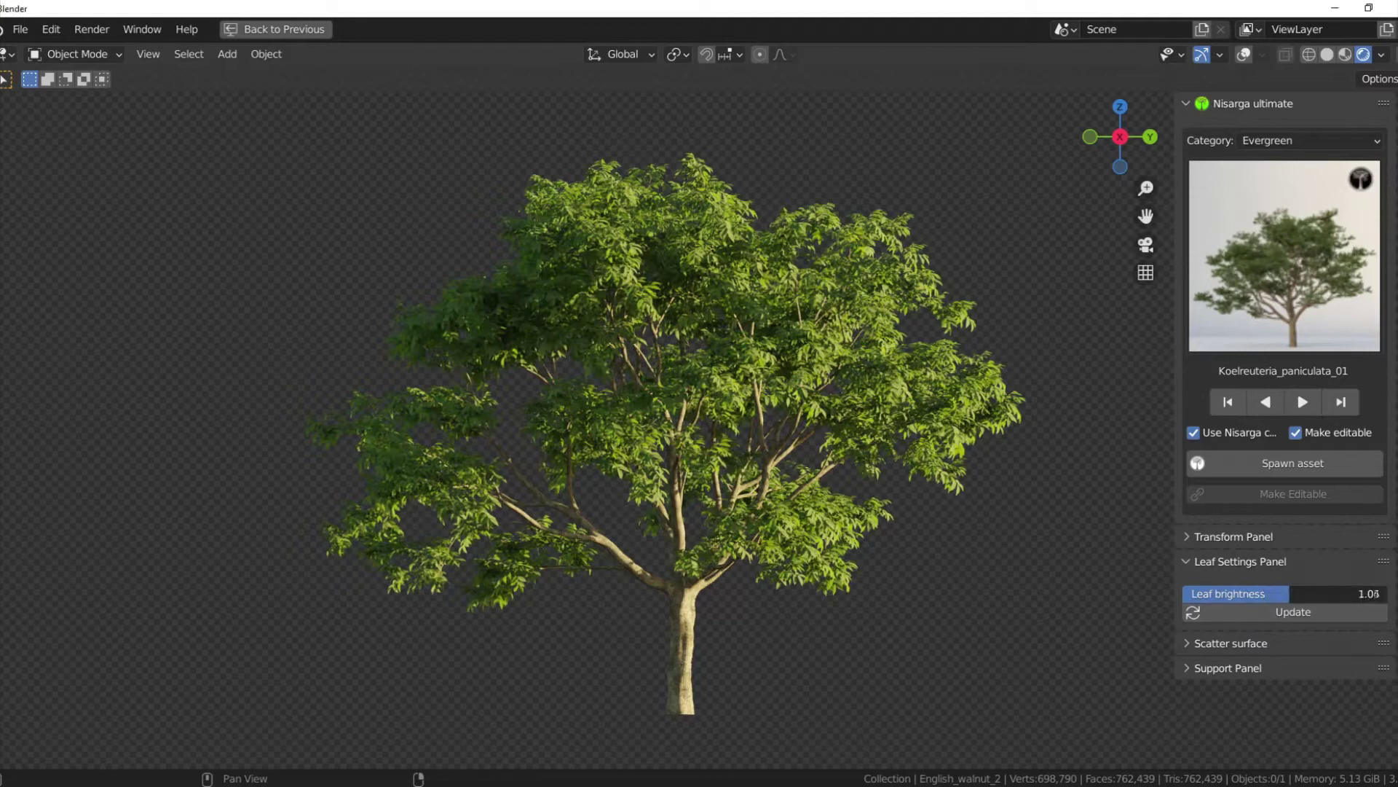
Raise the palm's Leaf brightness to 1.31 and apply it with Update.
{"action": "left_click", "coordinate": [1293, 612]}
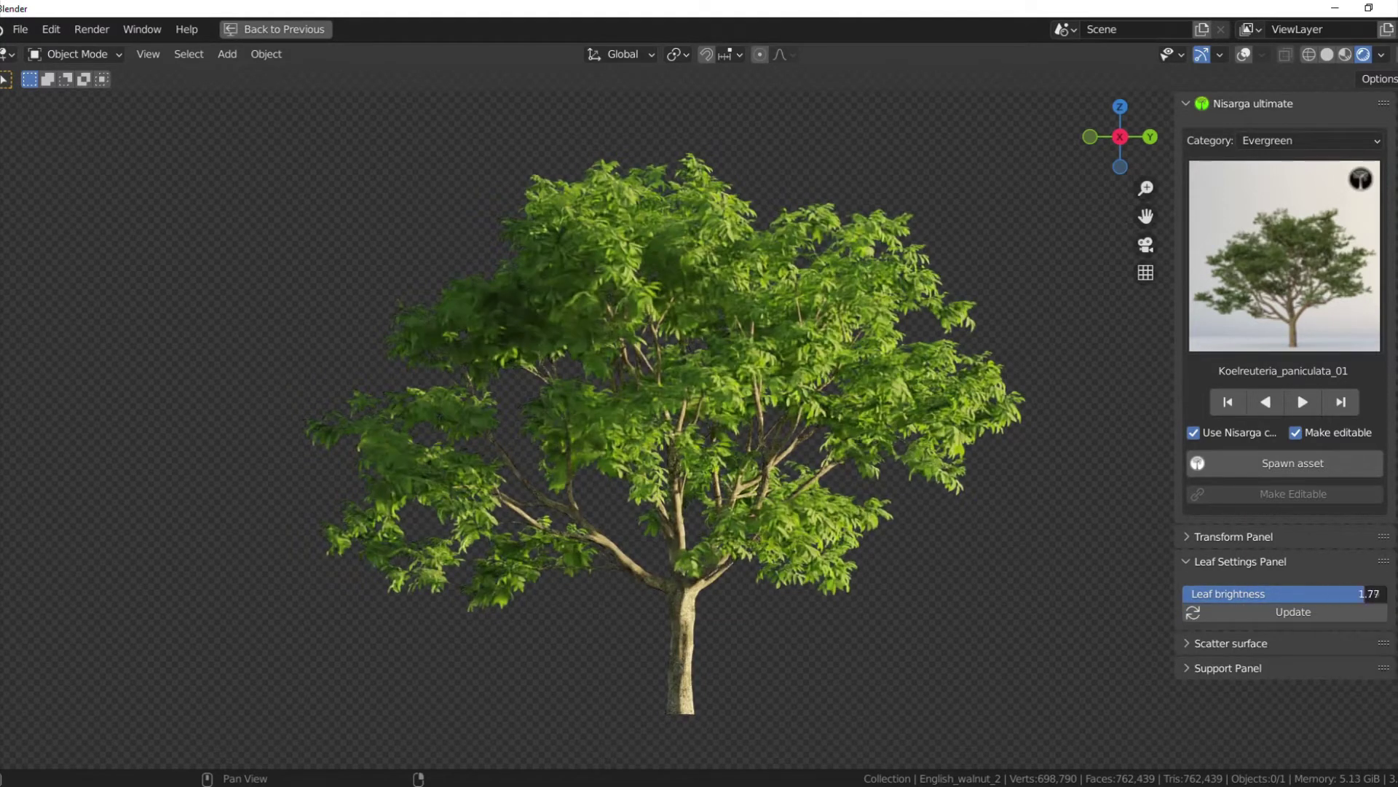
{"action": "left_click", "coordinate": [1342, 614]}
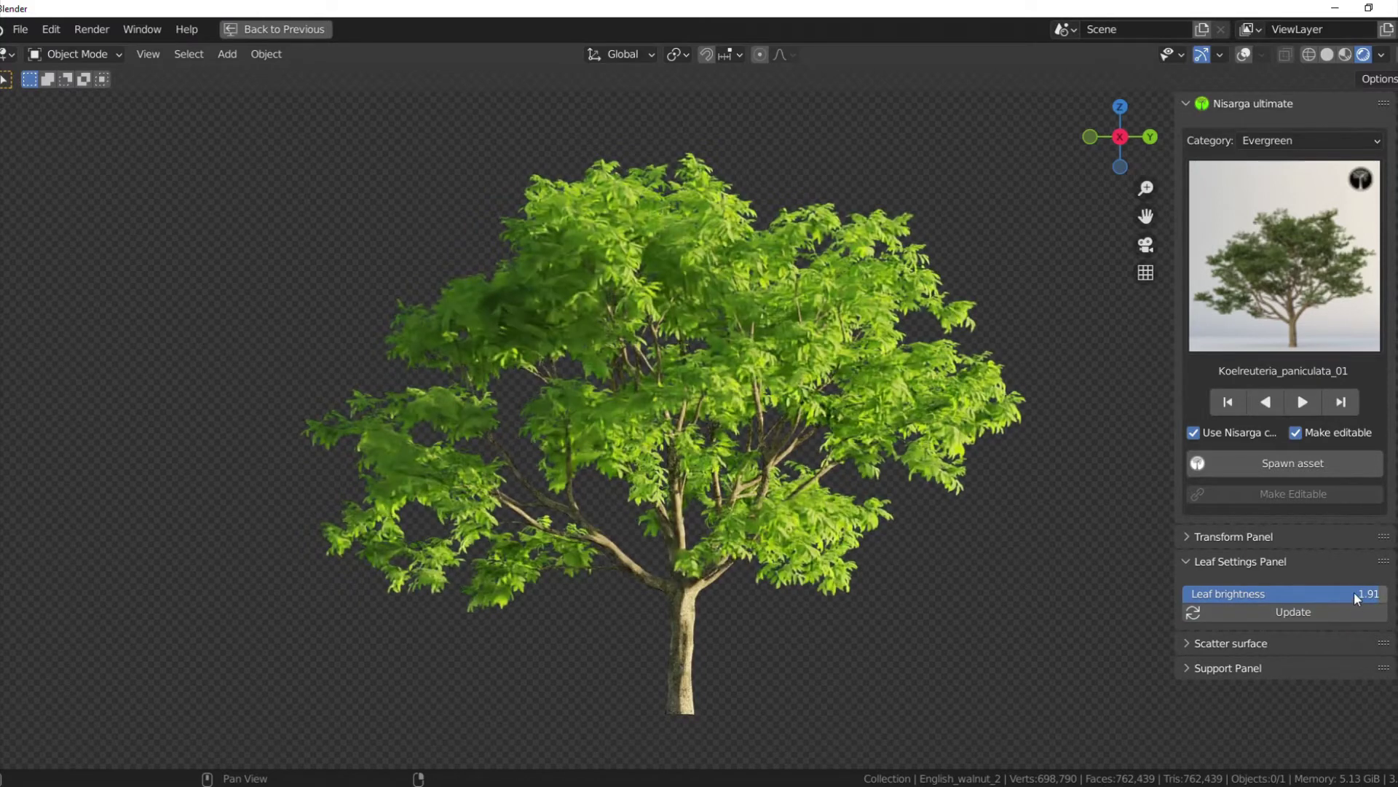
{"action": "left_click_drag", "start_coordinate": [1353, 592], "coordinate": [1317, 593]}
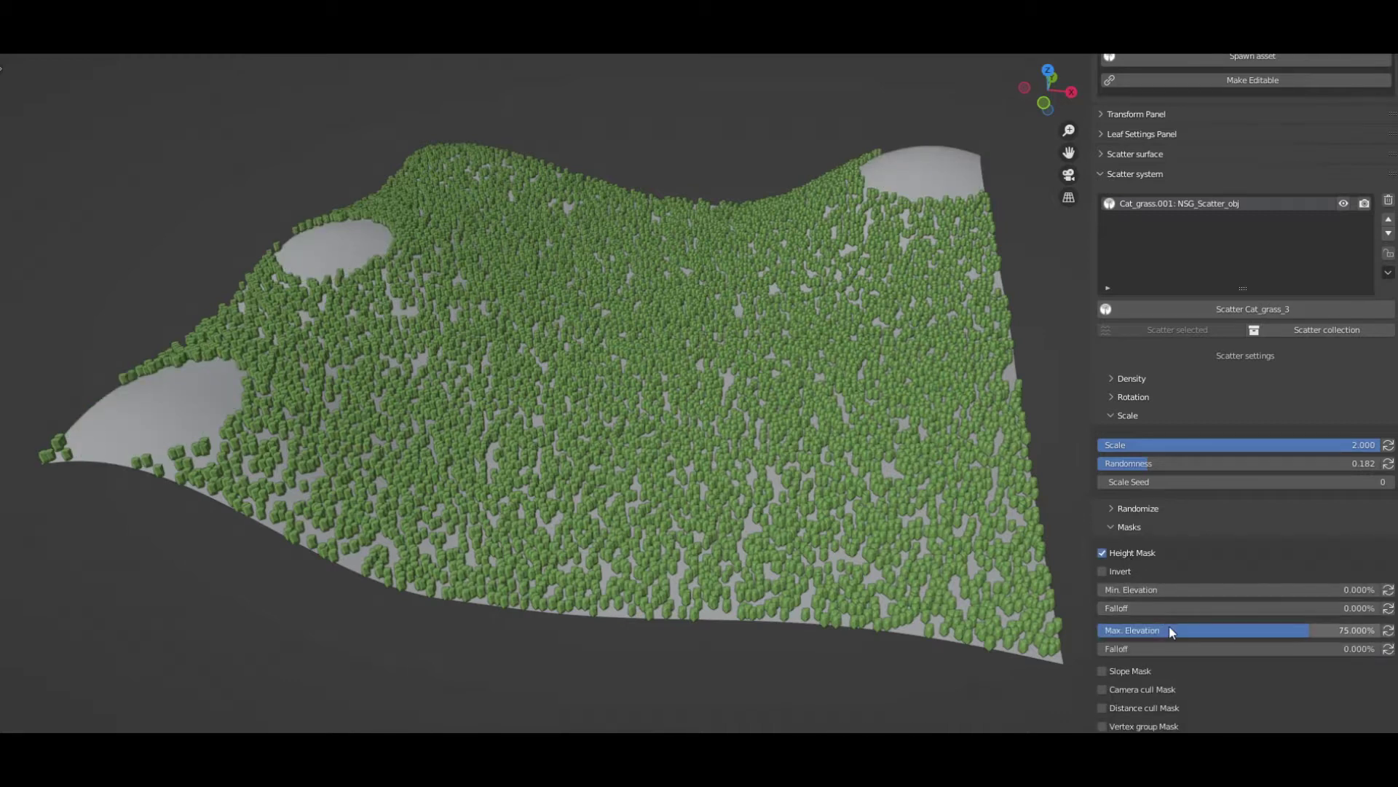
Lower Height Mask Max. Elevation to keep grass in the valley, toggling Invert on and off.
{"action": "left_click_drag", "start_coordinate": [1169, 630], "coordinate": [1095, 630]}
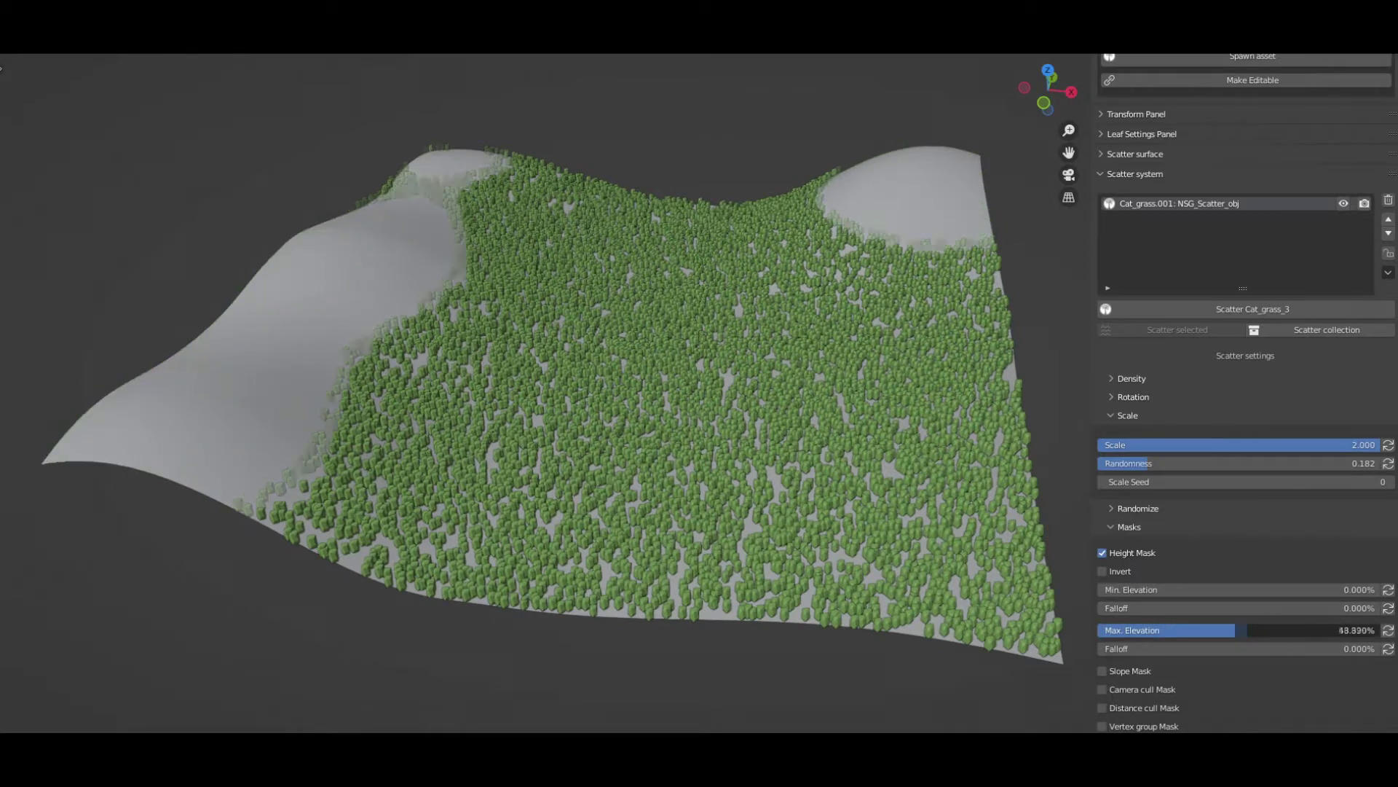
{"action": "left_click_drag", "start_coordinate": [1235, 630], "coordinate": [1130, 630]}
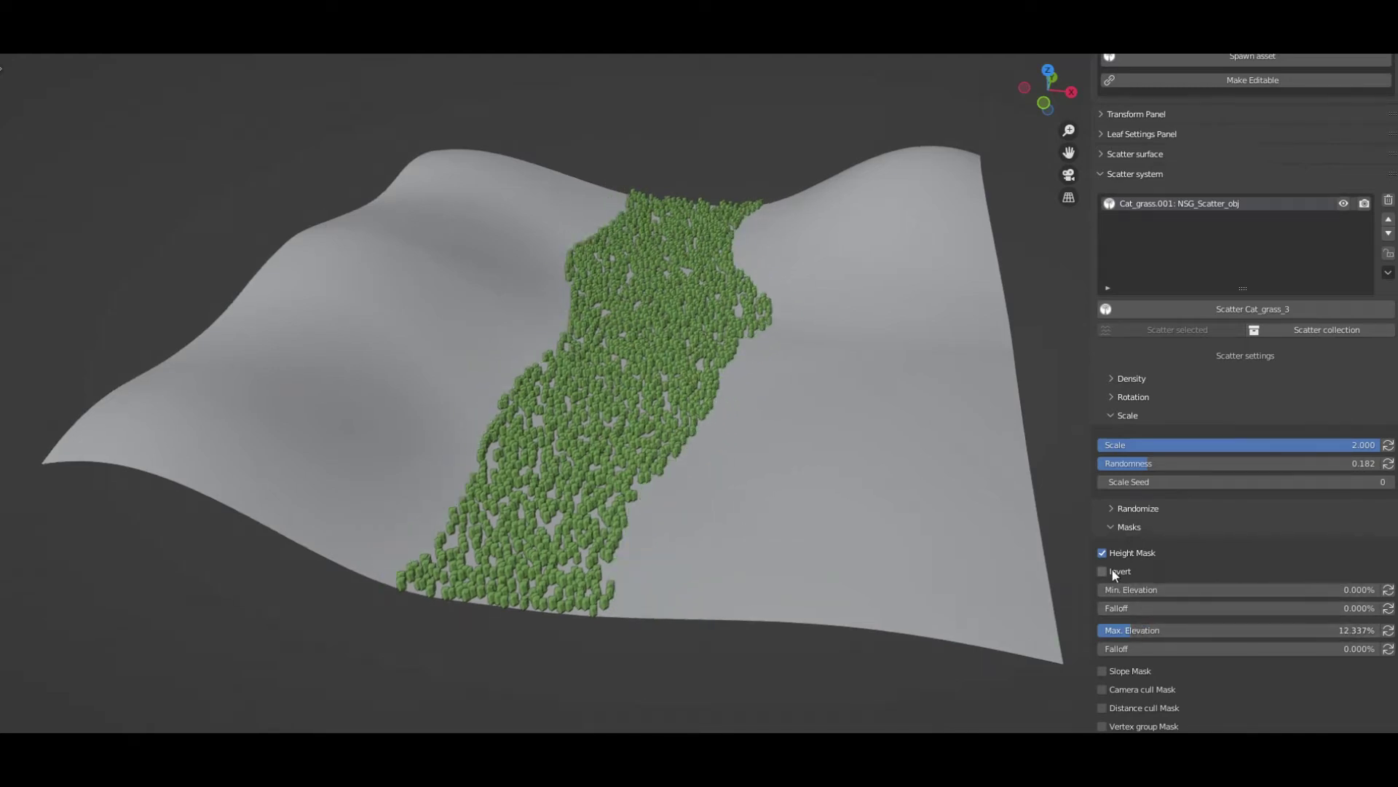
{"action": "left_click", "coordinate": [1112, 569]}
{"action": "left_click", "coordinate": [1112, 569]}
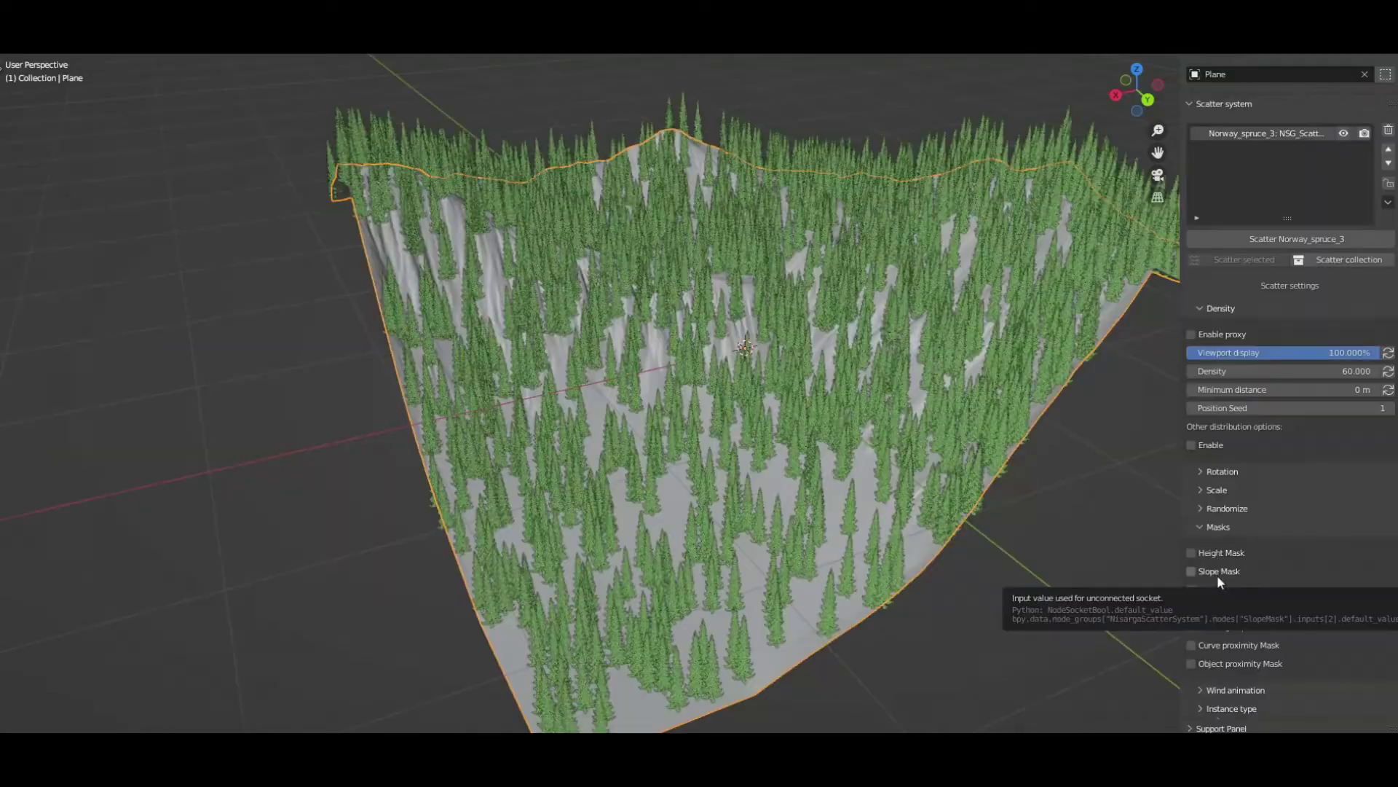
Enable the Slope Mask on the spruces, adjust its Strength, and invert it.
{"action": "left_click", "coordinate": [1217, 574]}
{"action": "mouse_move", "coordinate": [1252, 605]}
{"action": "left_mouse_down"}
{"action": "mouse_move", "coordinate": [1202, 606]}
{"action": "mouse_move", "coordinate": [1248, 606]}
{"action": "left_mouse_up"}
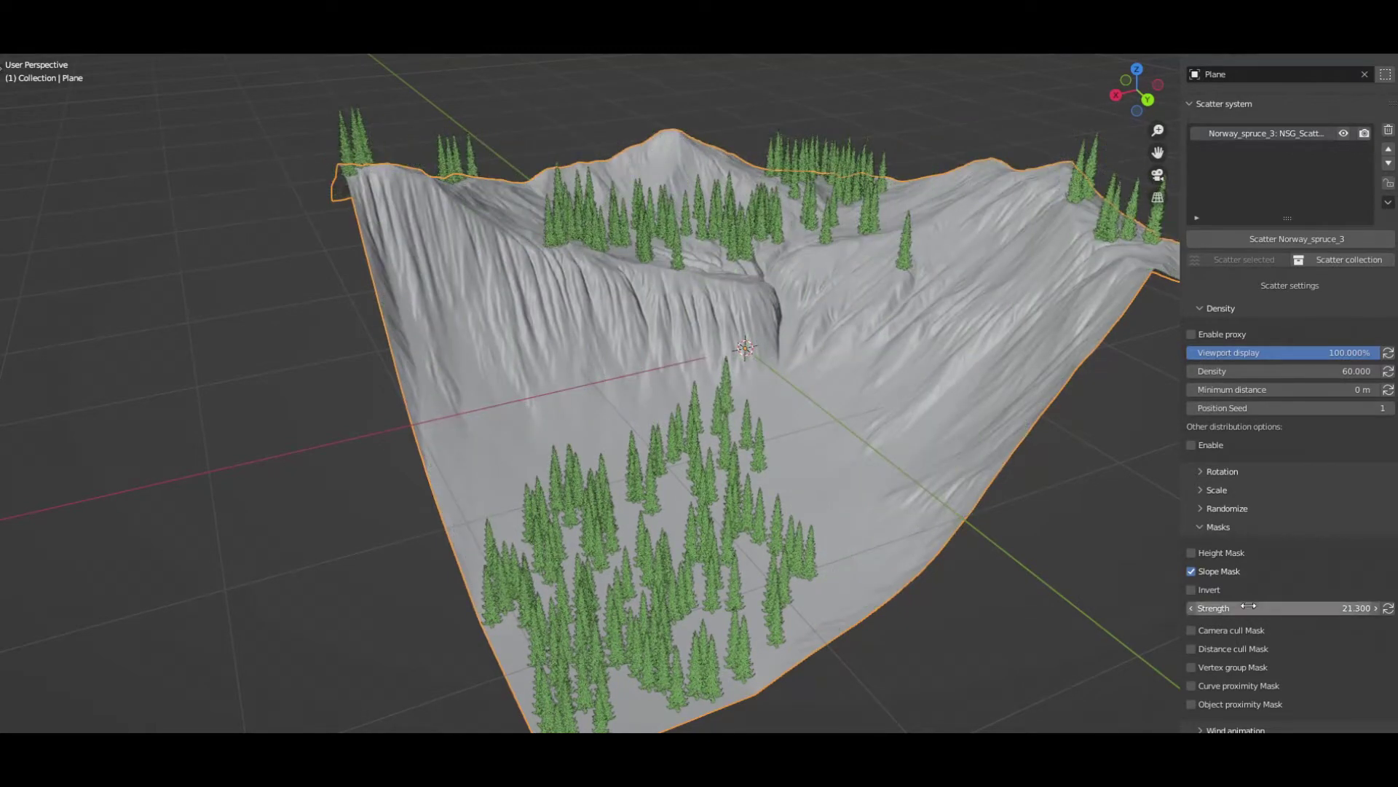
{"action": "left_click", "coordinate": [1209, 590]}
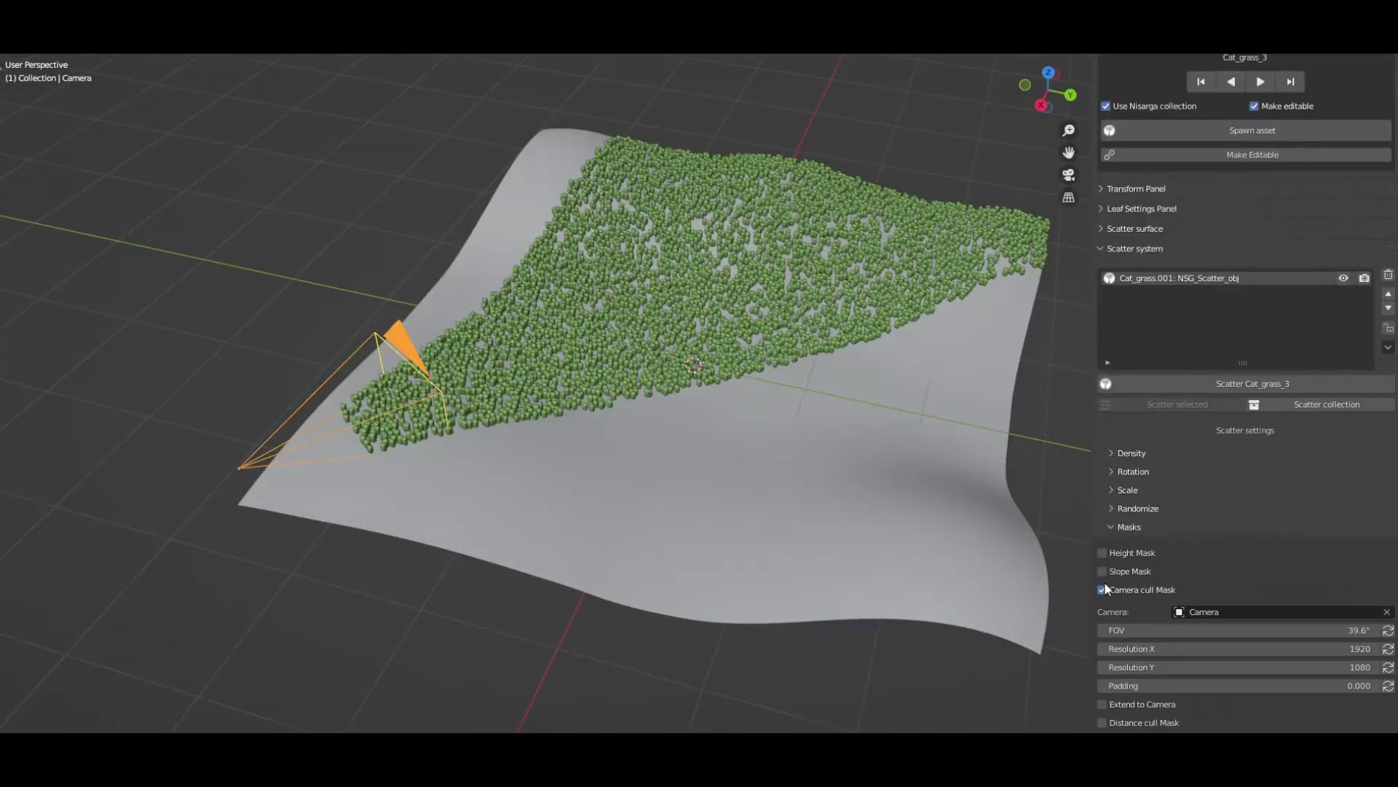
Move and rotate the camera, then increase Camera cull Mask Padding.
{"action": "key", "text": "g"}
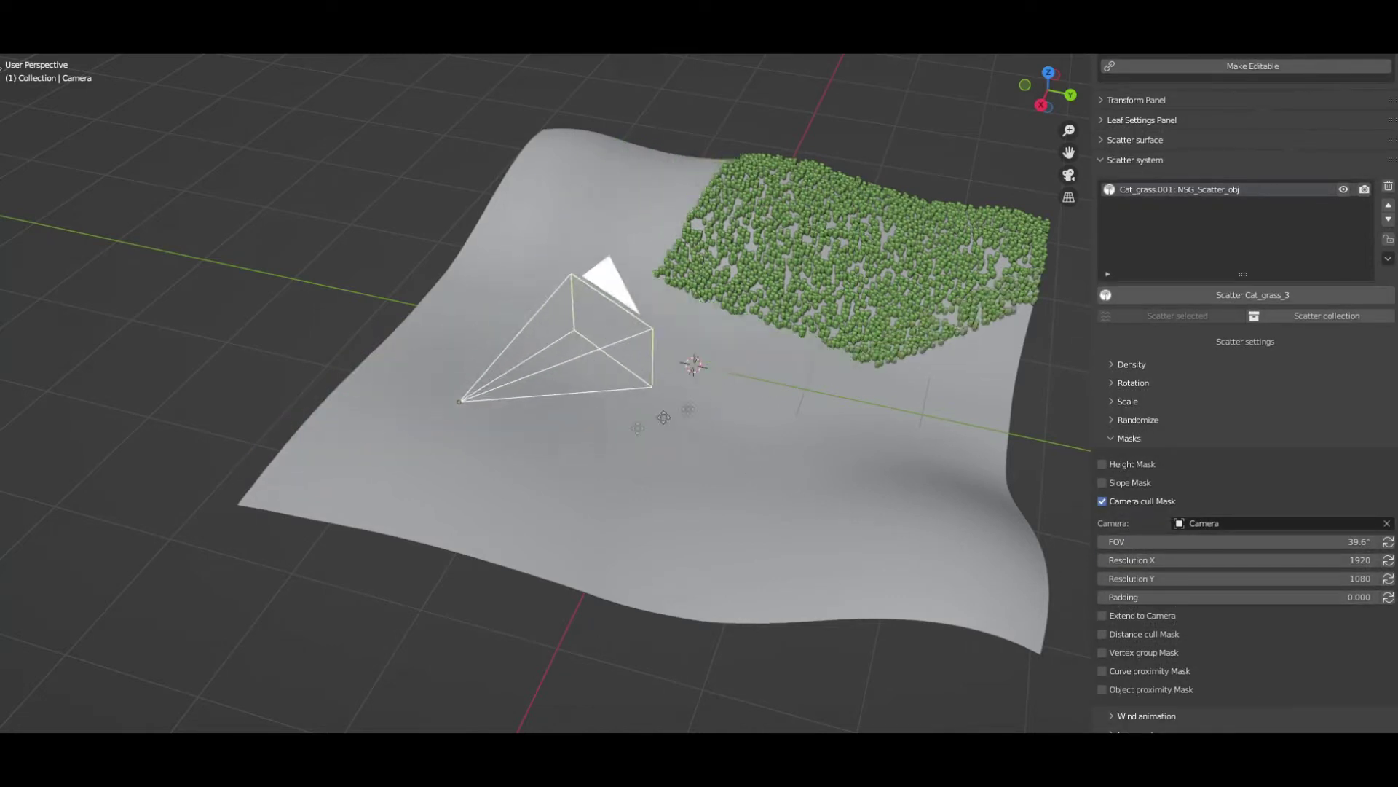
{"action": "left_click", "coordinate": [577, 467]}
{"action": "key", "text": "r"}
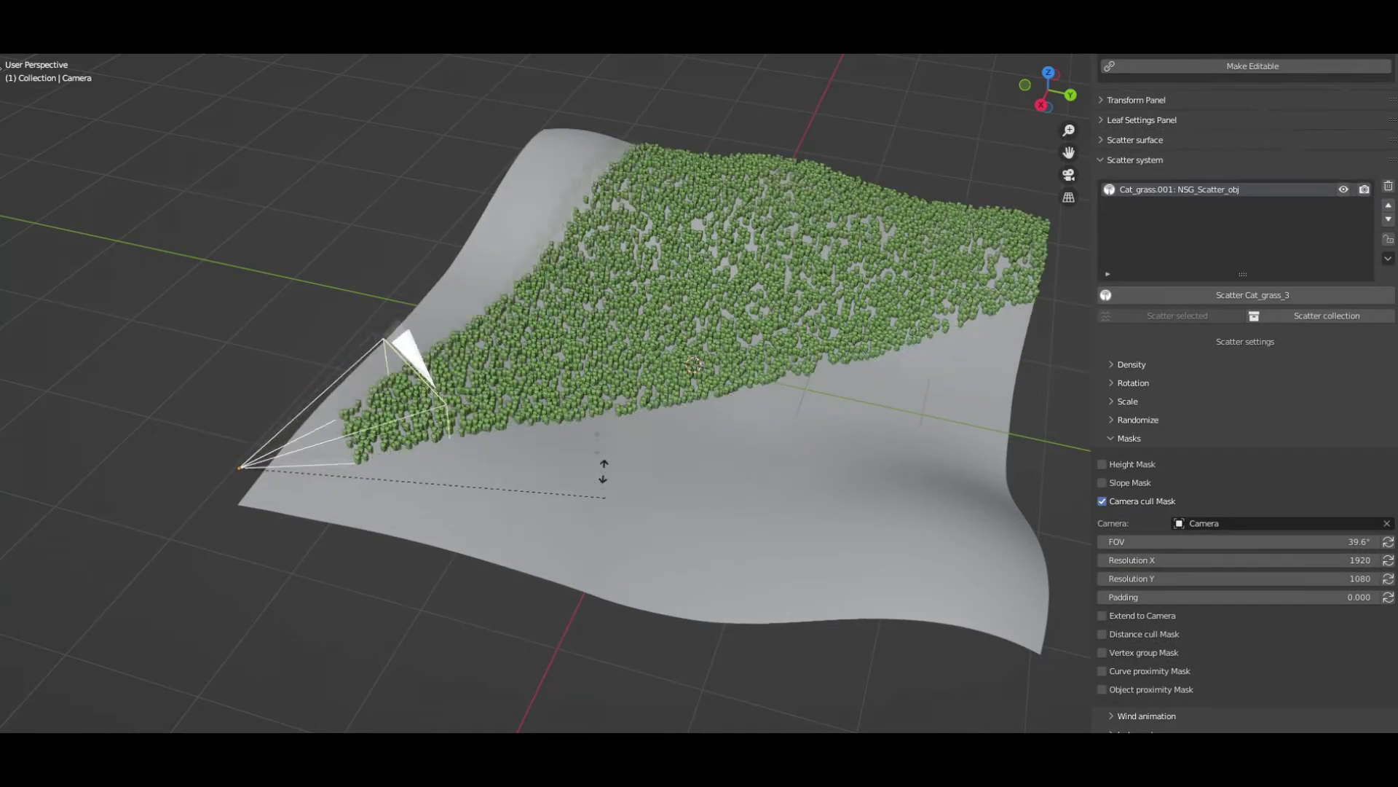
{"action": "left_click", "coordinate": [668, 579]}
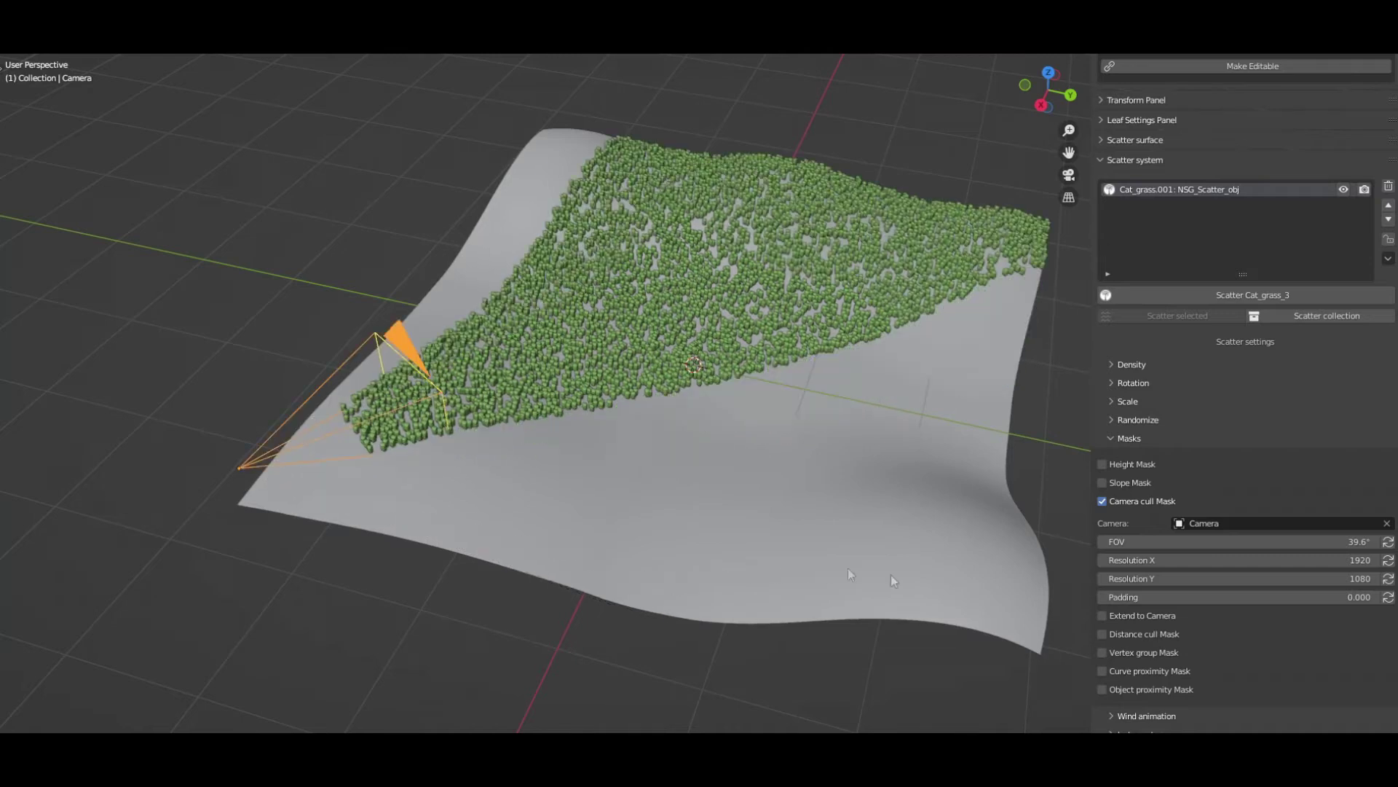
{"action": "left_click_drag", "start_coordinate": [1182, 597], "coordinate": [1151, 597]}
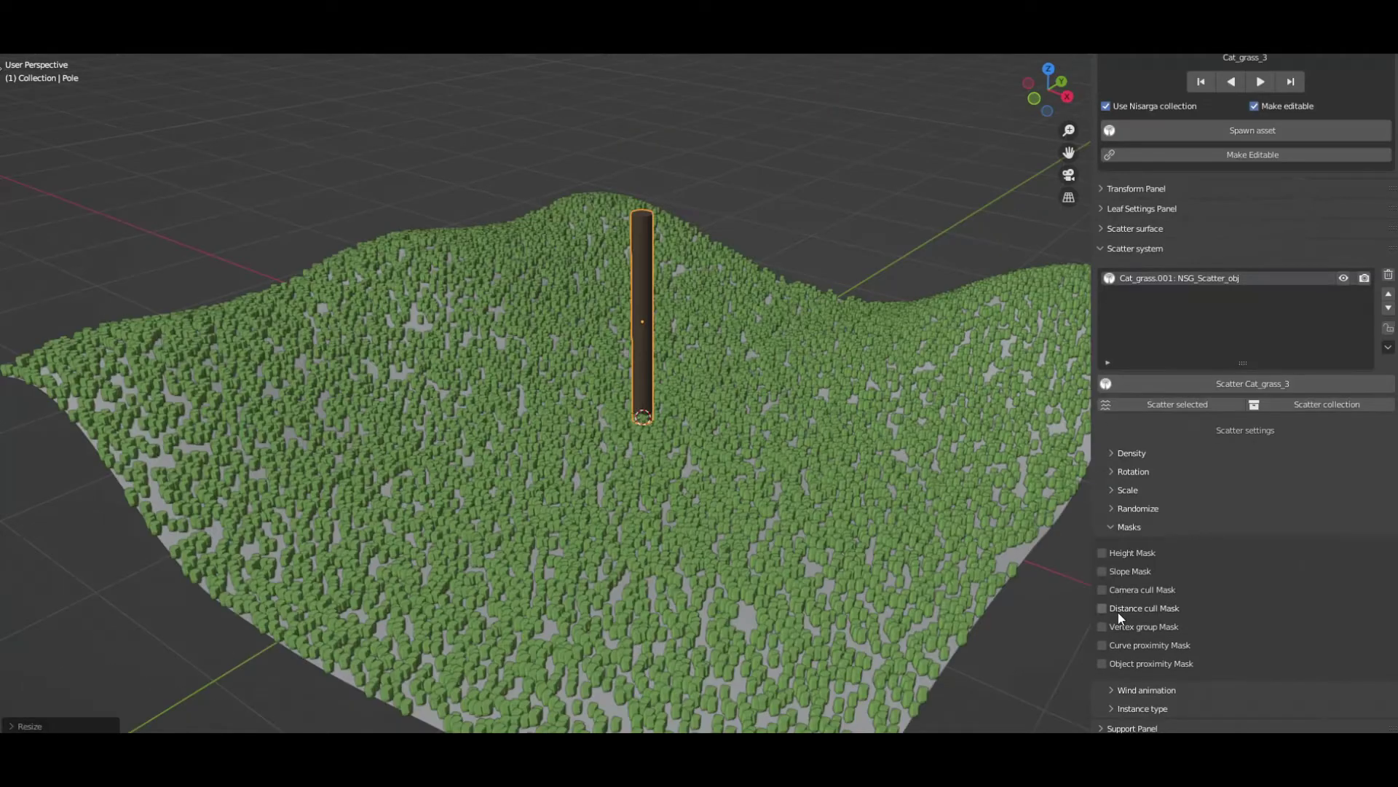
Cull grass to a 1 m patch around the Pole, then around the Camera with wider Falloff.
{"action": "scroll", "coordinate": [1122, 611], "scroll_direction": "down", "scroll_amount": 1}
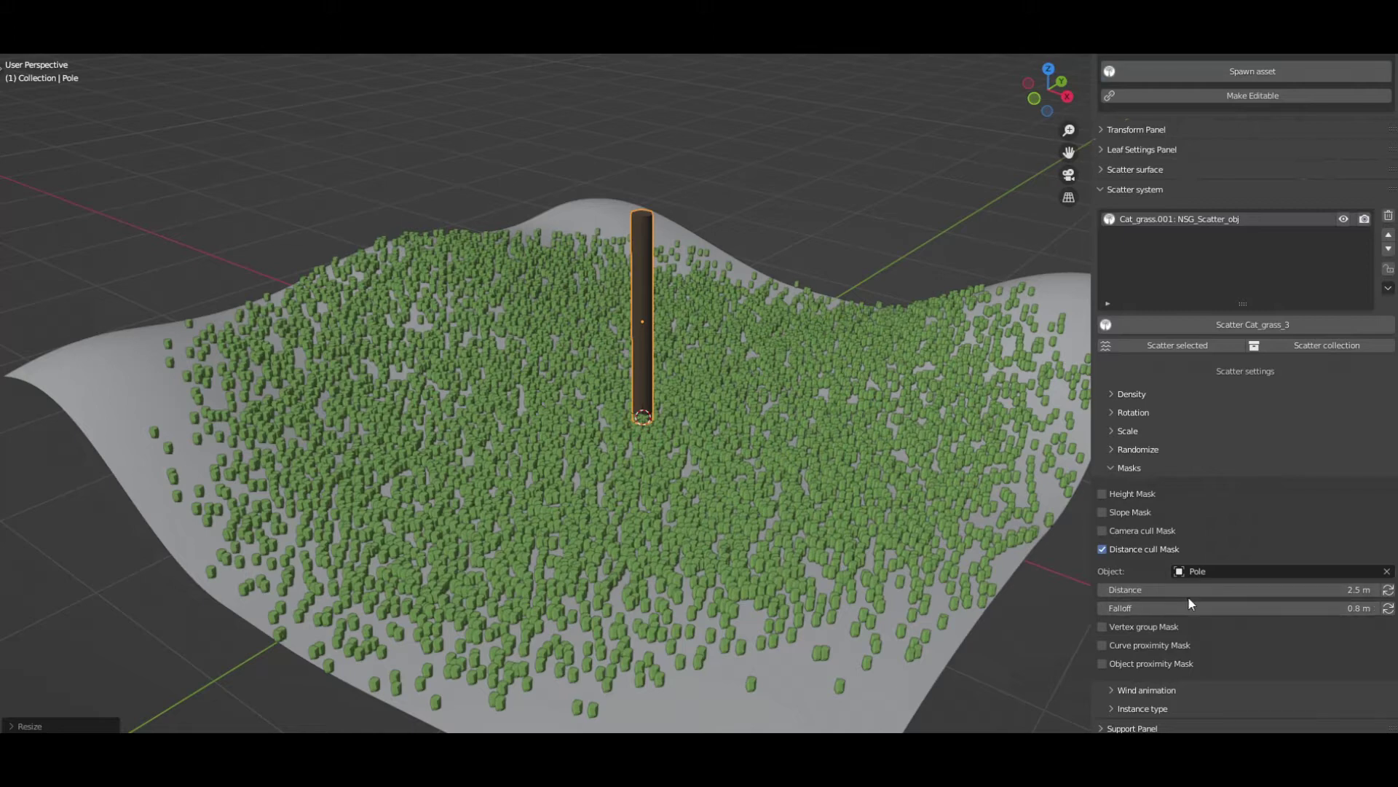
{"action": "left_click_drag", "start_coordinate": [1194, 589], "coordinate": [1143, 589]}
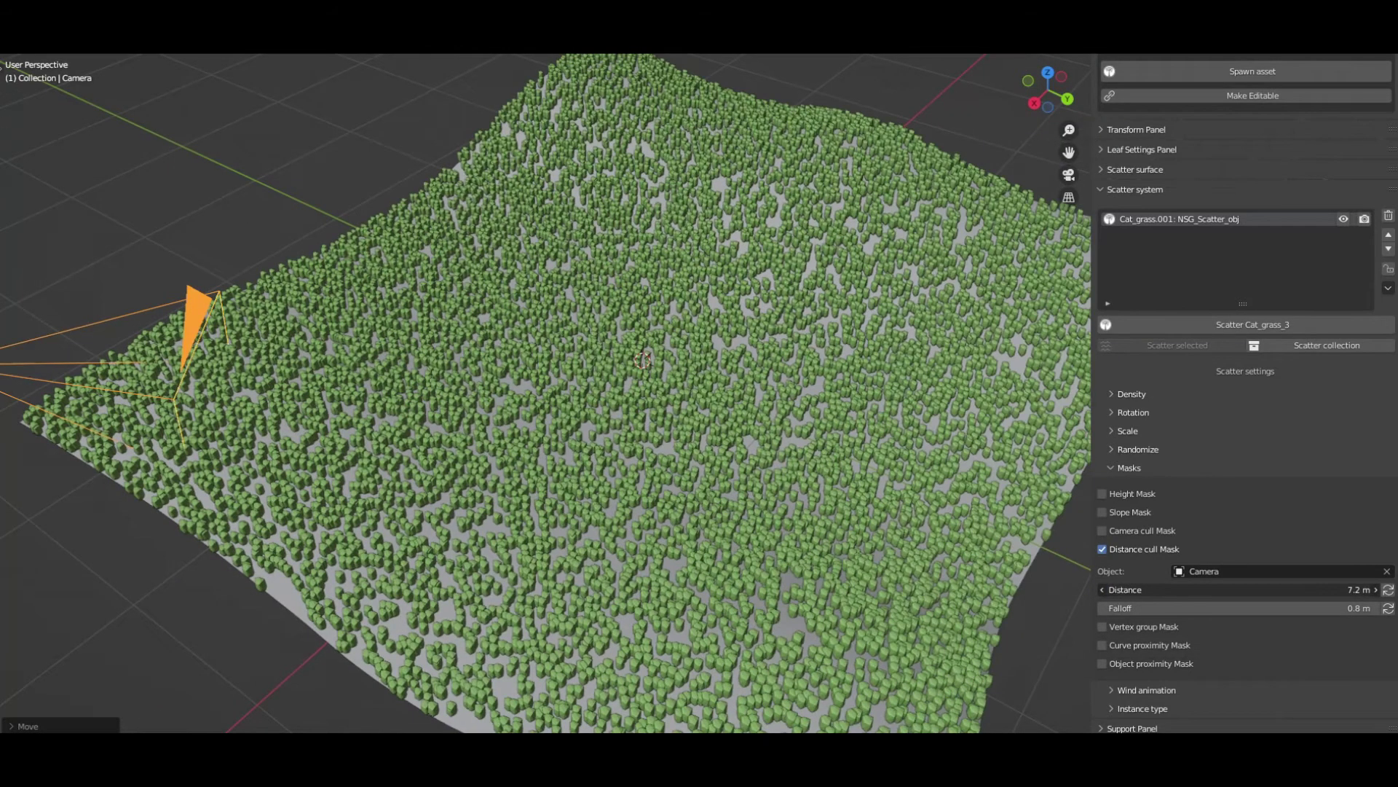
{"action": "left_click_drag", "start_coordinate": [1238, 589], "coordinate": [1166, 589]}
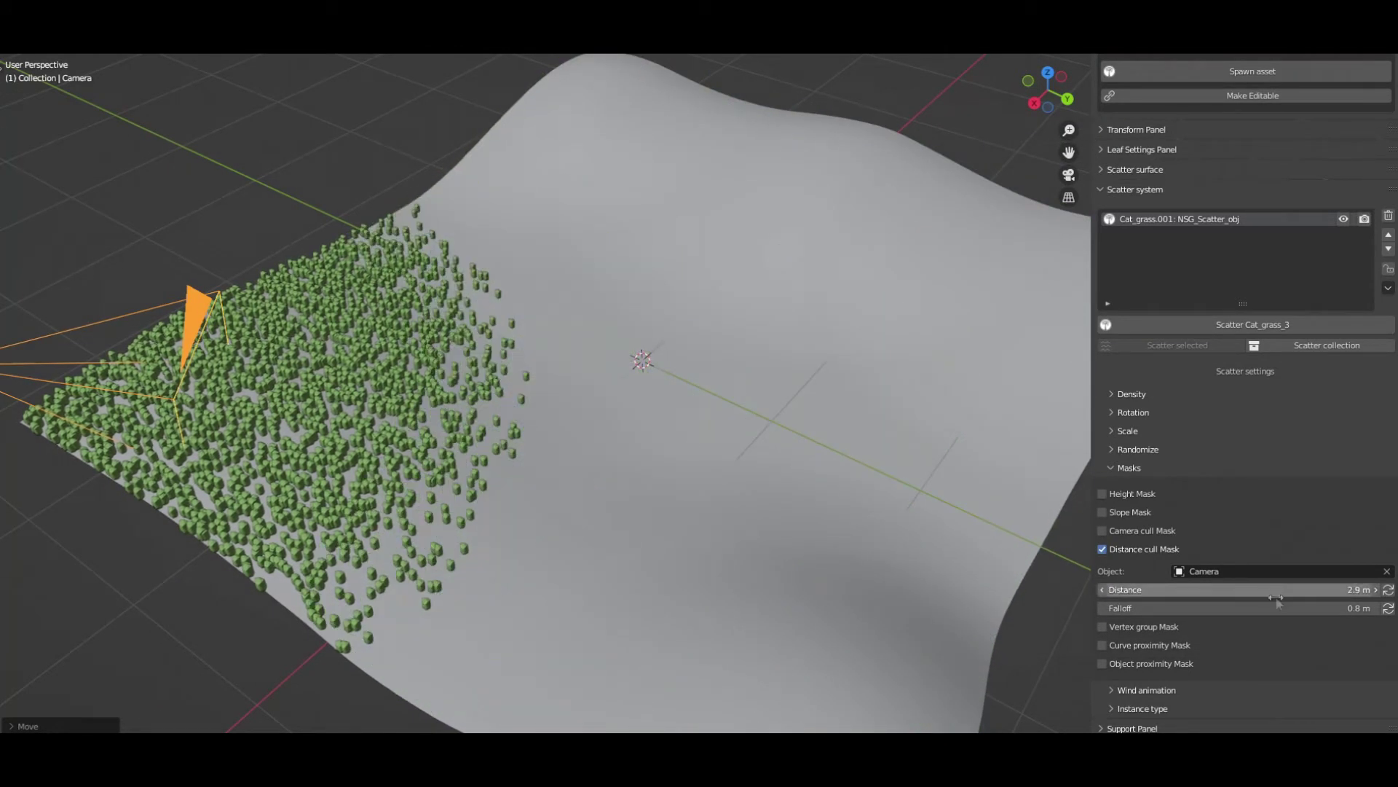
{"action": "left_click_drag", "start_coordinate": [1273, 608], "coordinate": [1347, 608]}
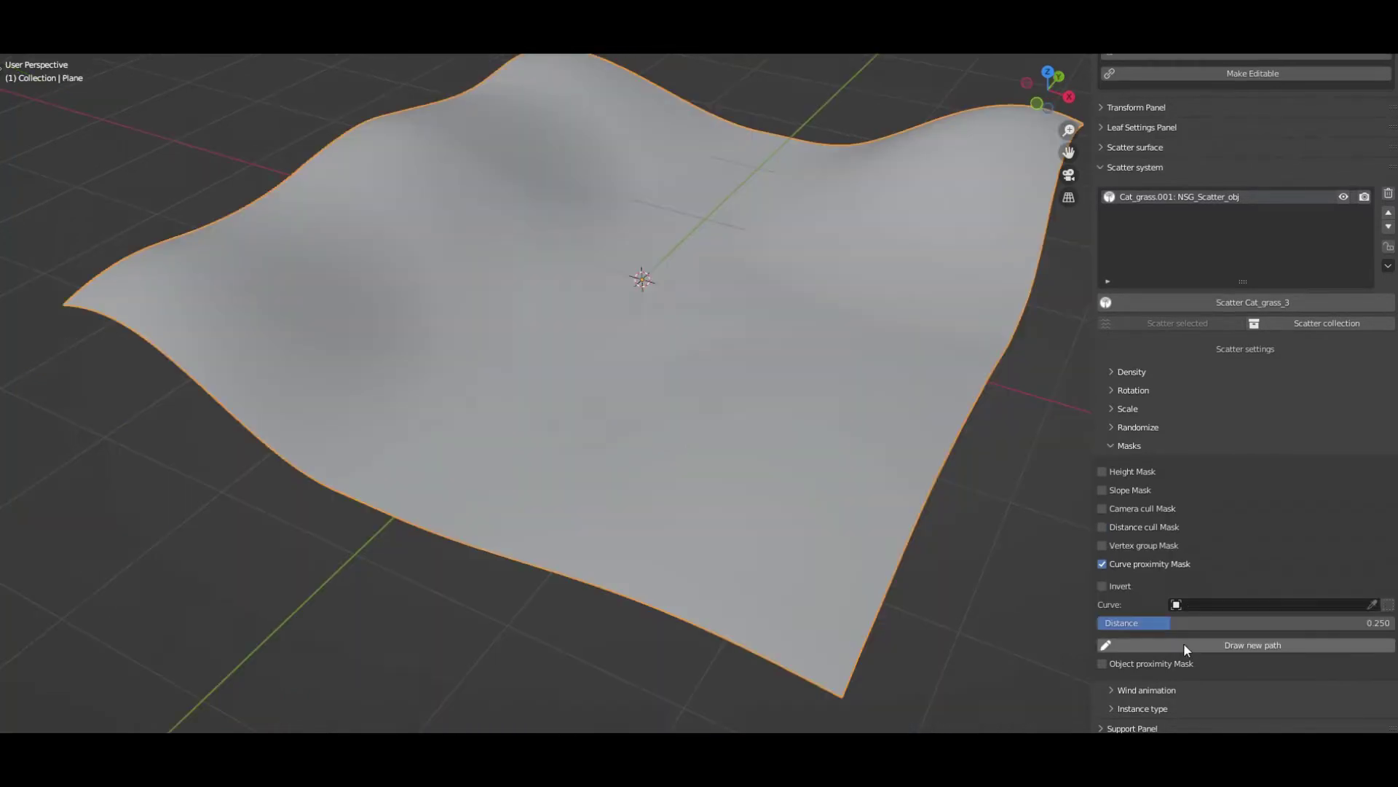
{"action": "left_click", "coordinate": [1184, 646]}
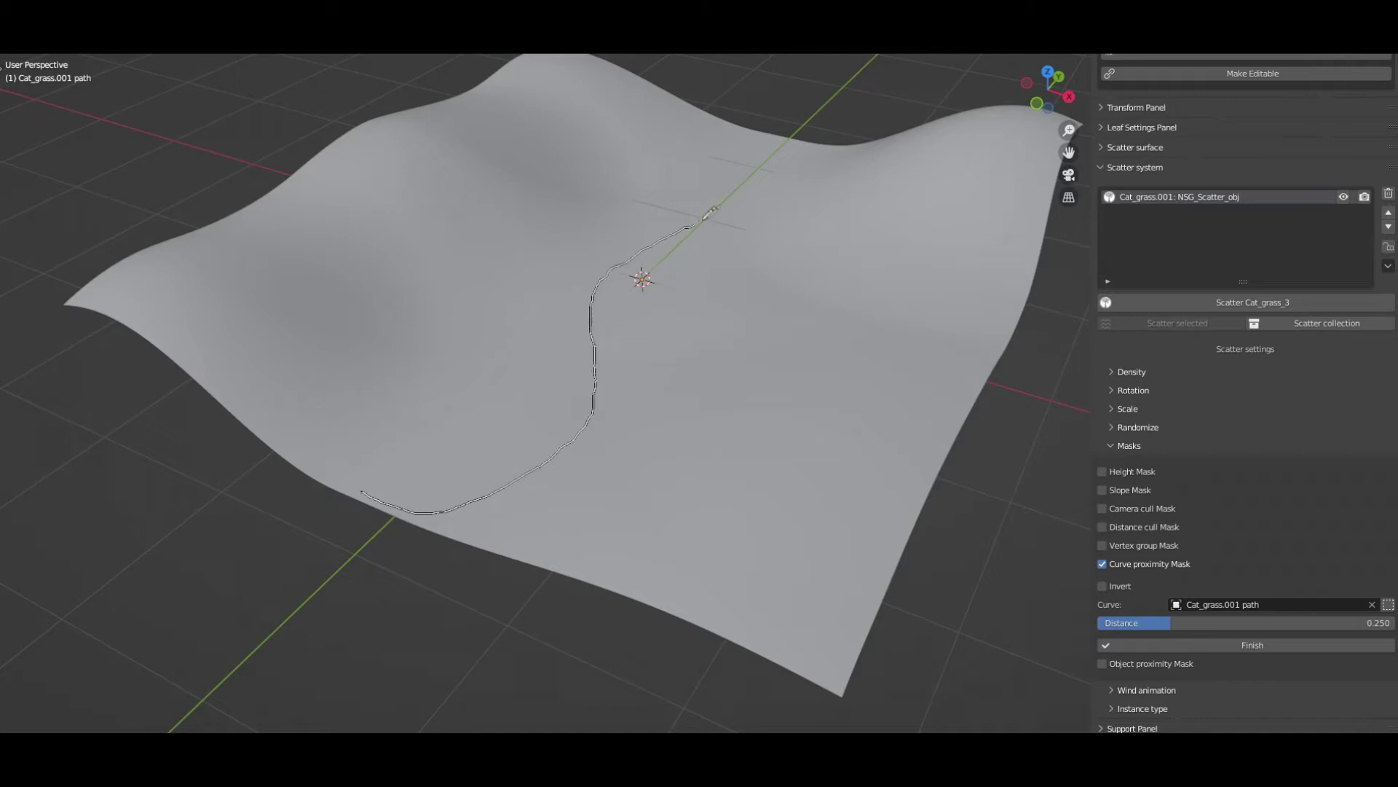
Freehand a winding path curve across the terrain and widen the grass clearing along it.
{"action": "left_click_drag", "start_coordinate": [786, 124], "coordinate": [786, 110]}
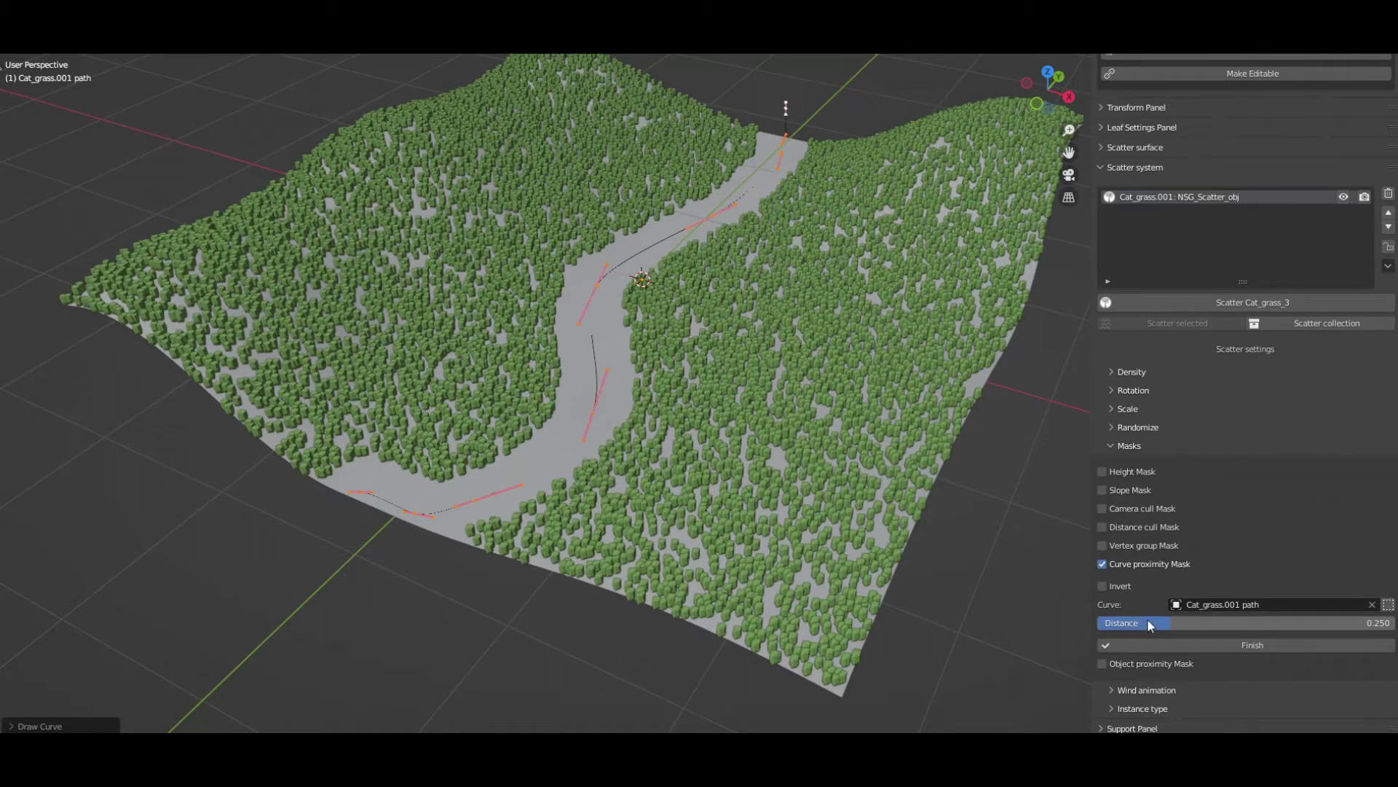
{"action": "left_click_drag", "start_coordinate": [1169, 623], "coordinate": [1234, 622]}
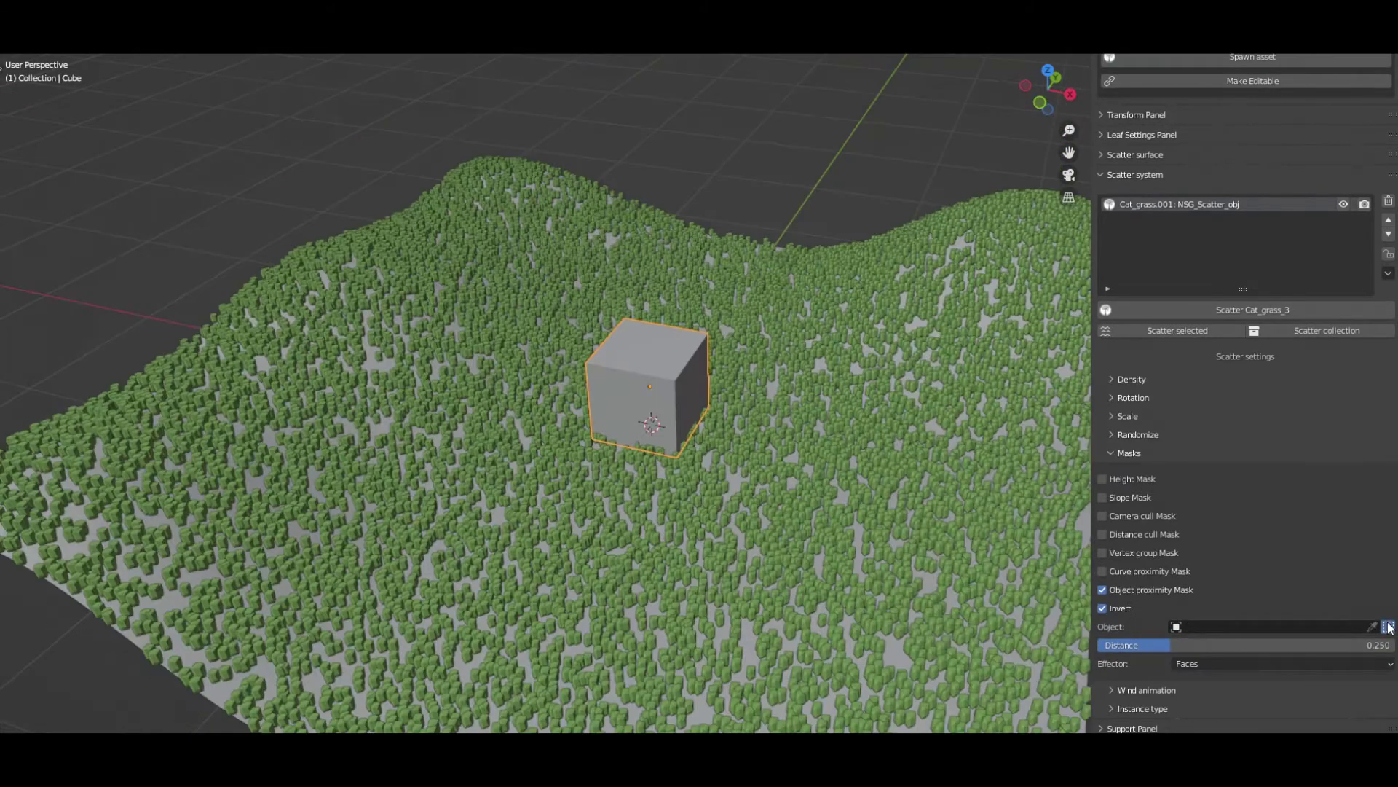
Set the Object proximity Mask to Cube, increase Distance, uncheck Invert, and shift the cube right.
{"action": "left_click", "coordinate": [1389, 627]}
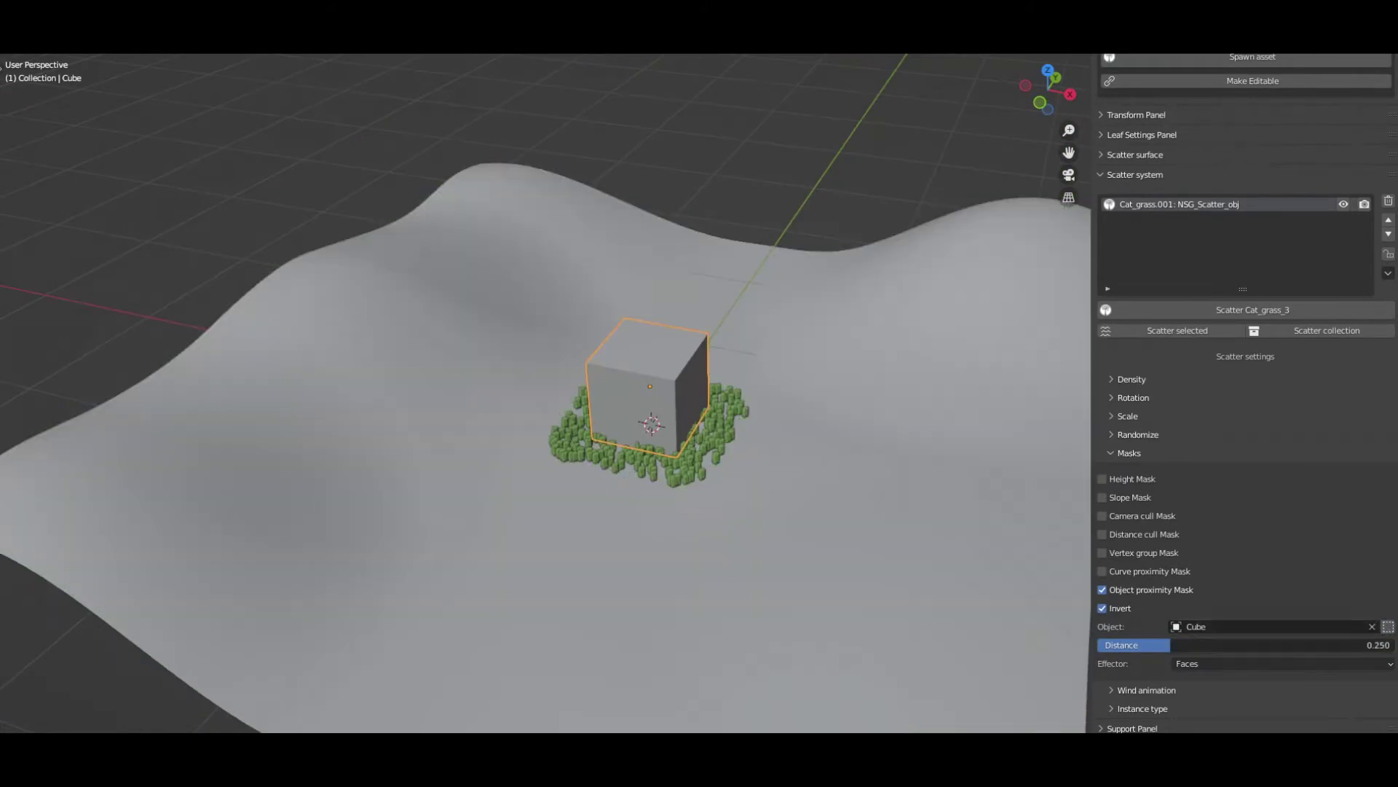
{"action": "left_click_drag", "start_coordinate": [1170, 645], "coordinate": [1250, 644]}
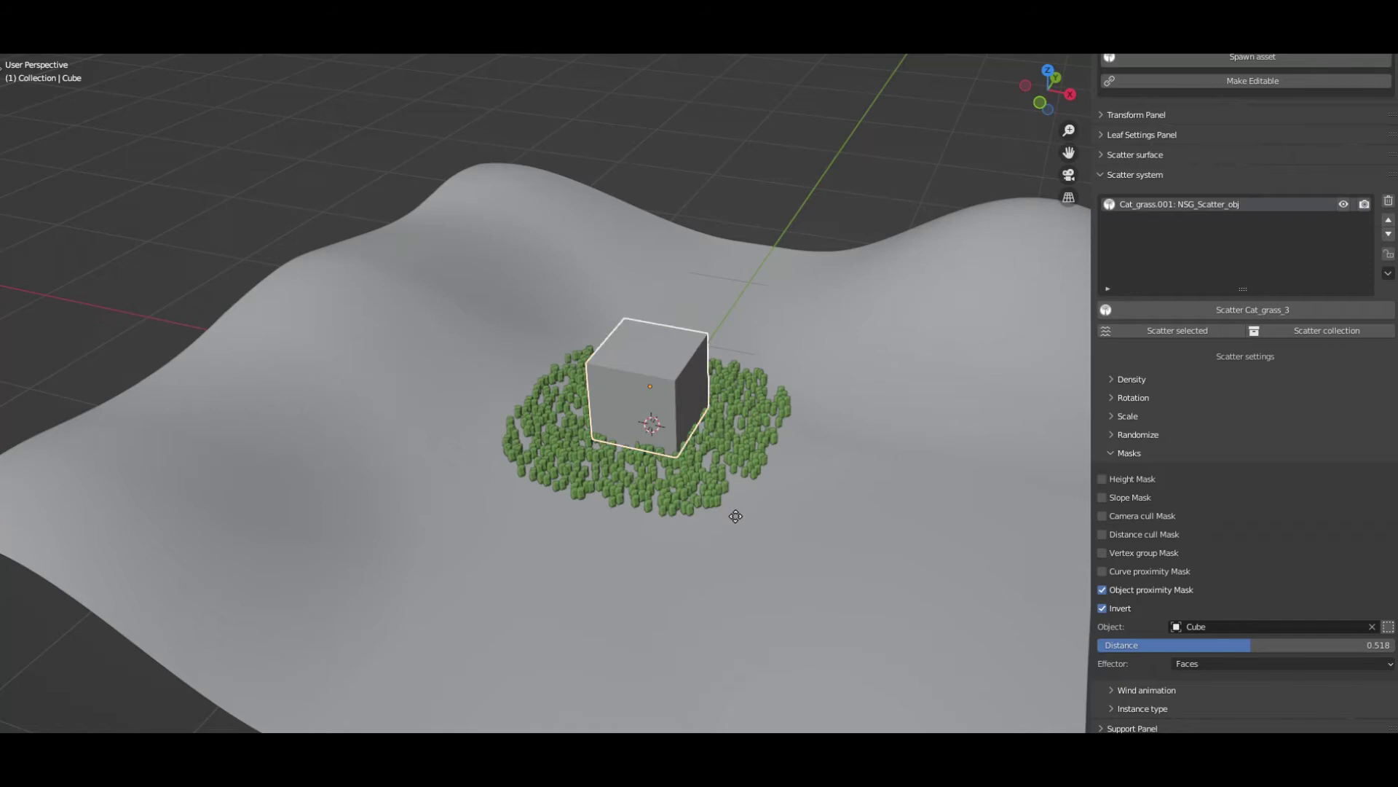
{"action": "right_click", "coordinate": [694, 600]}
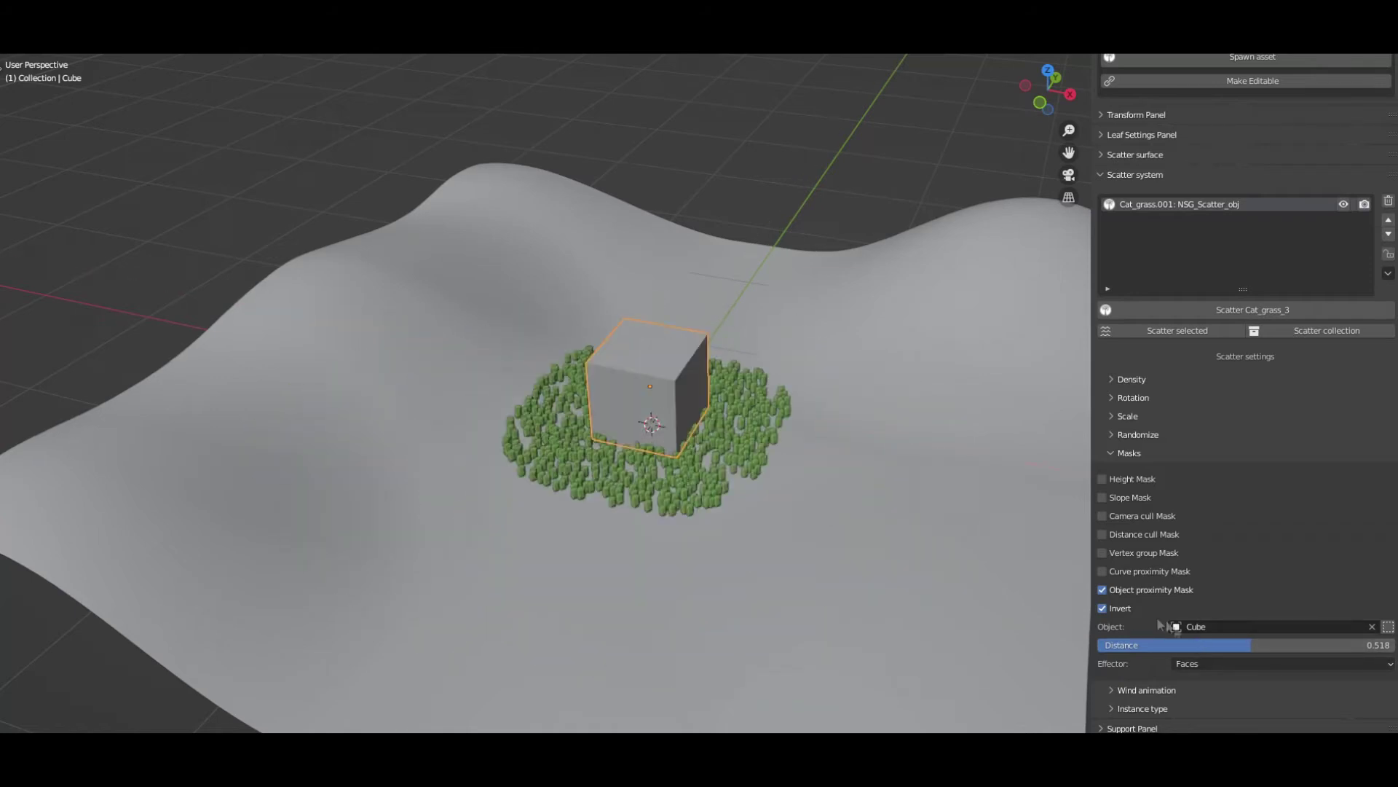
{"action": "left_click", "coordinate": [1128, 608]}
{"action": "left_click", "coordinate": [834, 547]}
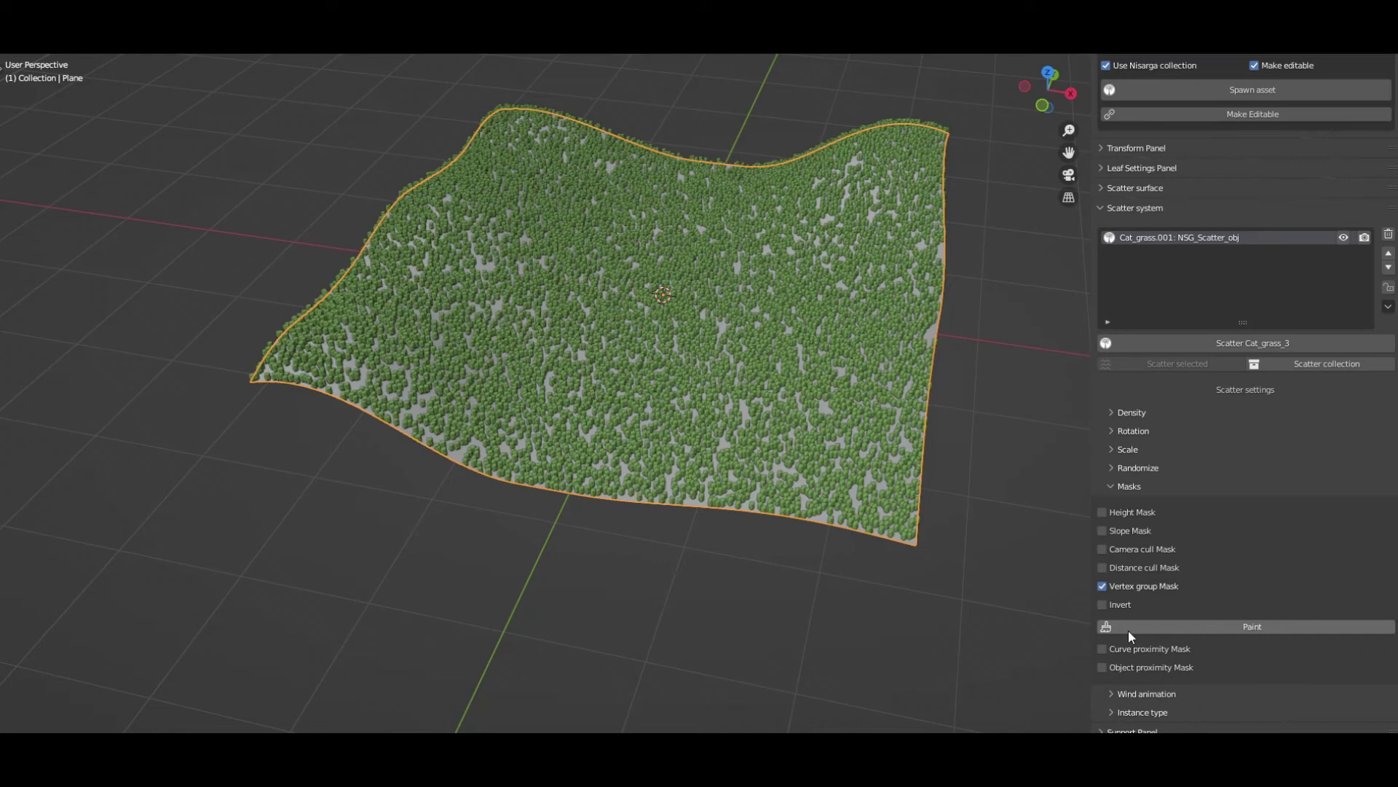
Weight-paint a river stripe for the Vertex group Mask, toggle Invert, then lower wind strength.
{"action": "left_click", "coordinate": [1129, 629]}
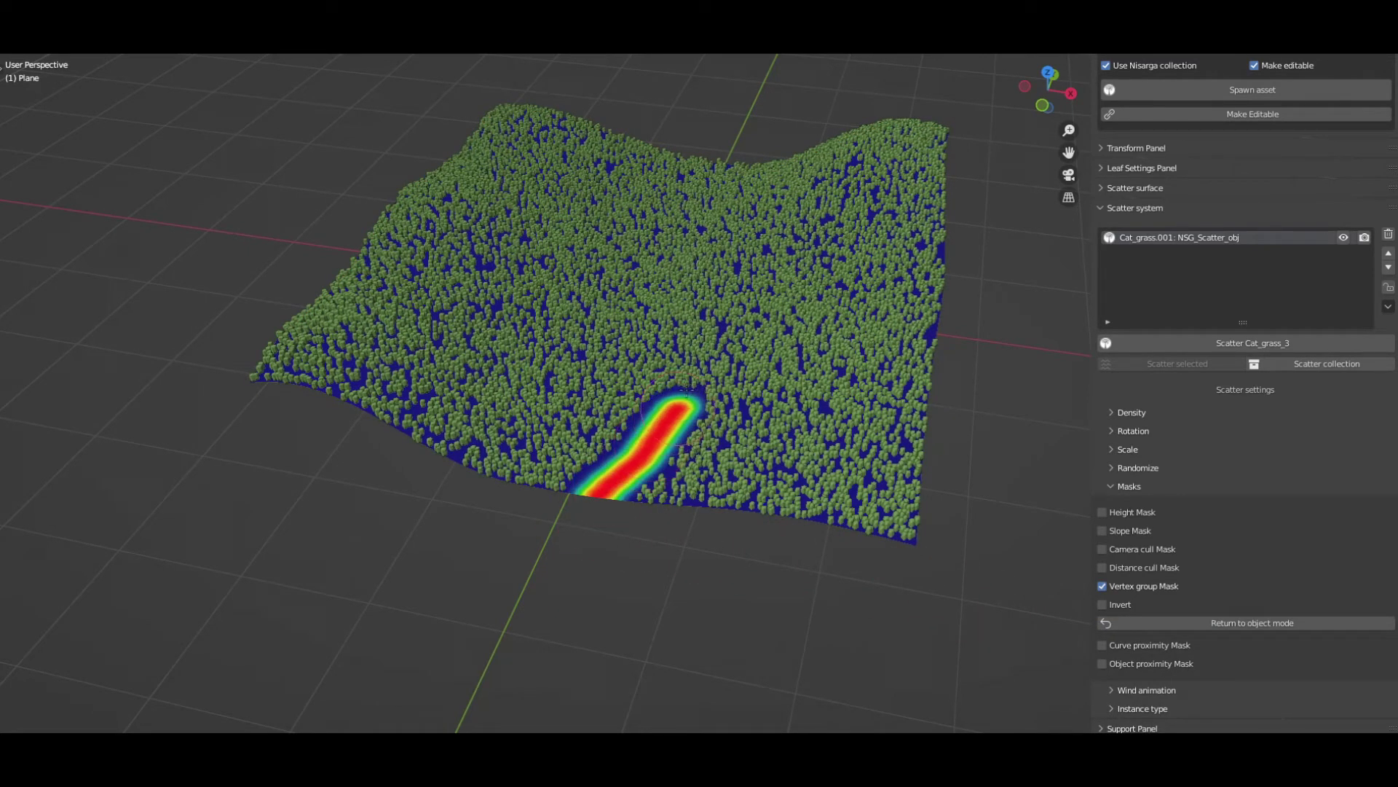
{"action": "left_click_drag", "start_coordinate": [673, 319], "coordinate": [687, 243]}
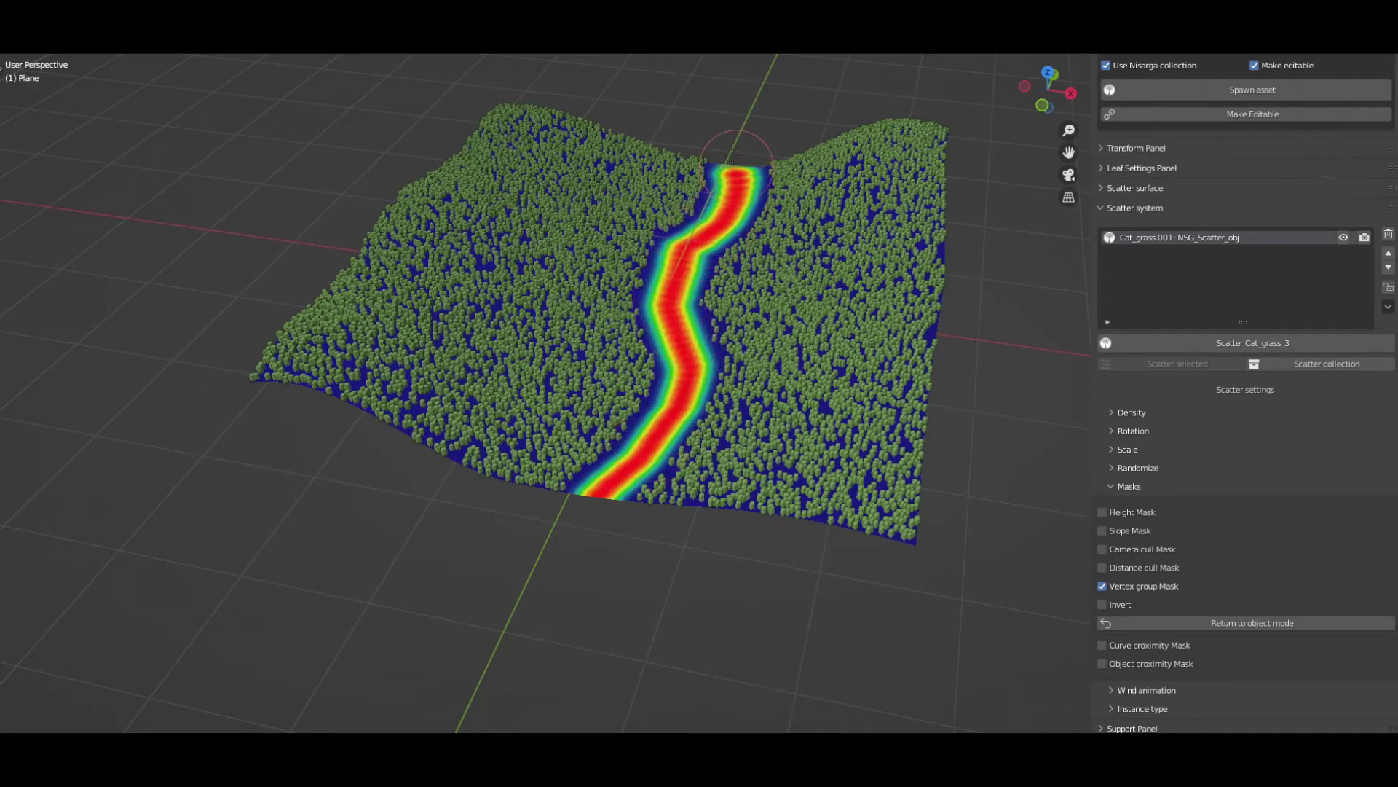
{"action": "left_click", "coordinate": [1118, 604]}
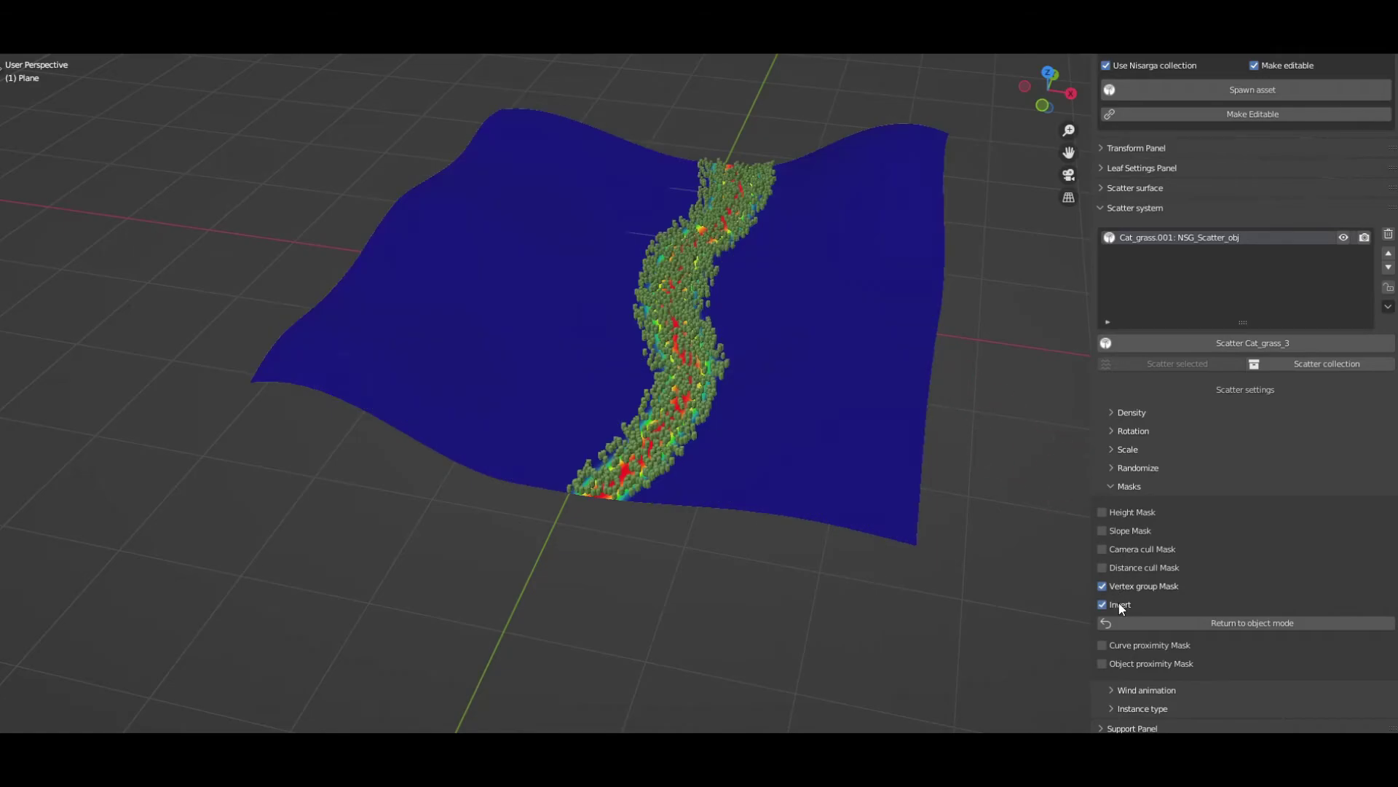
{"action": "left_click", "coordinate": [1119, 601]}
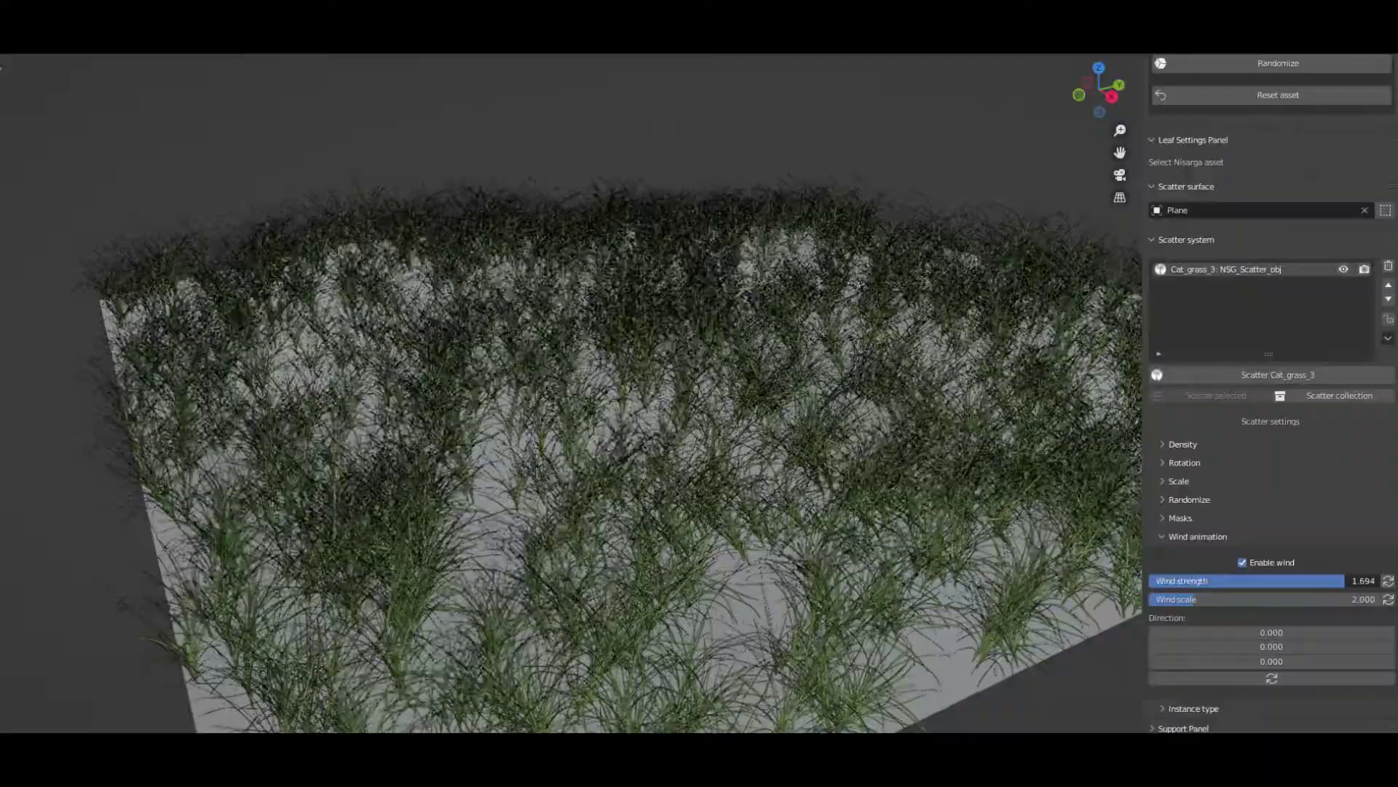
{"action": "mouse_move", "coordinate": [1336, 581]}
{"action": "left_mouse_down"}
{"action": "mouse_move", "coordinate": [1198, 585]}
{"action": "mouse_move", "coordinate": [1235, 603]}
{"action": "mouse_move", "coordinate": [1269, 597]}
{"action": "left_mouse_up"}
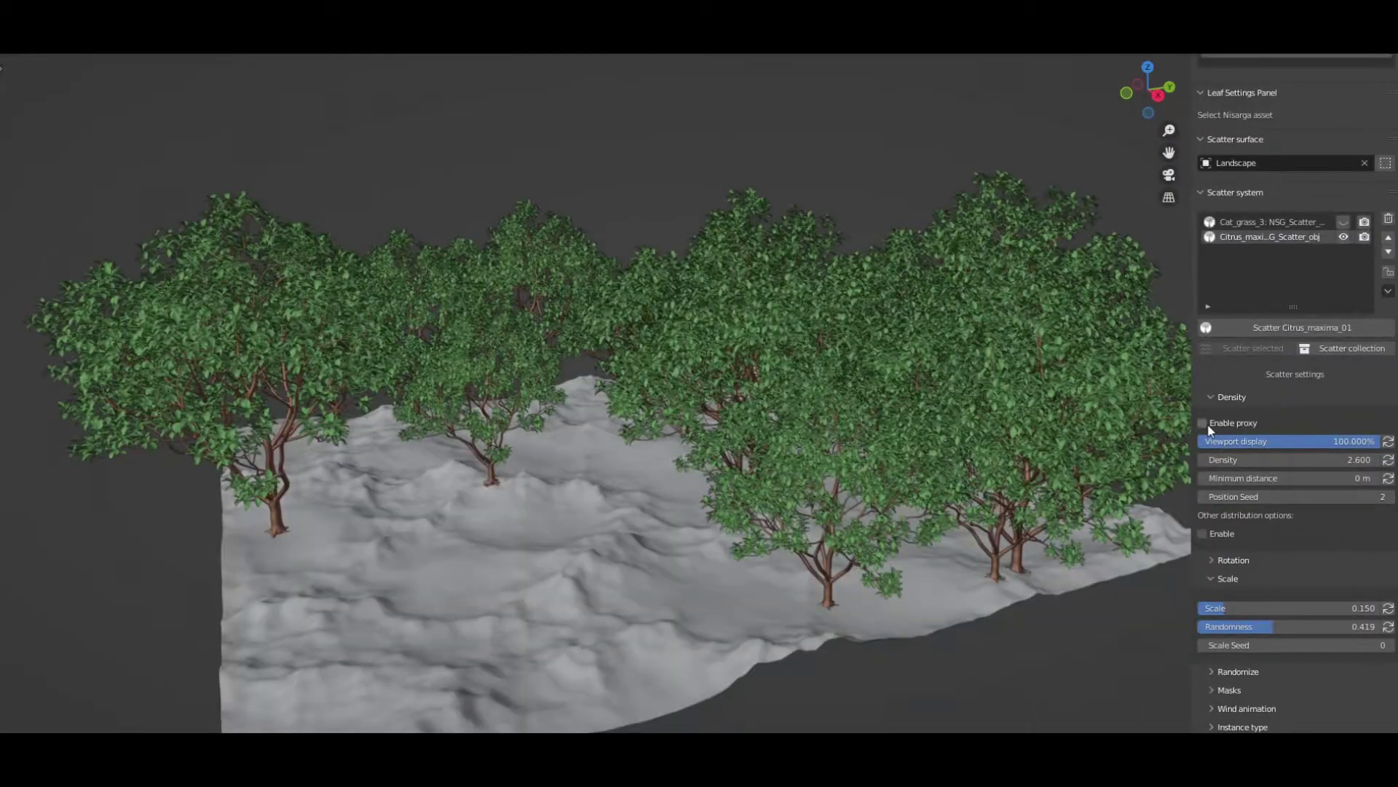
Enable proxy display for the Citrus_maxima_01 scatter trees and view the landscape from above.
{"action": "left_click", "coordinate": [1203, 423]}
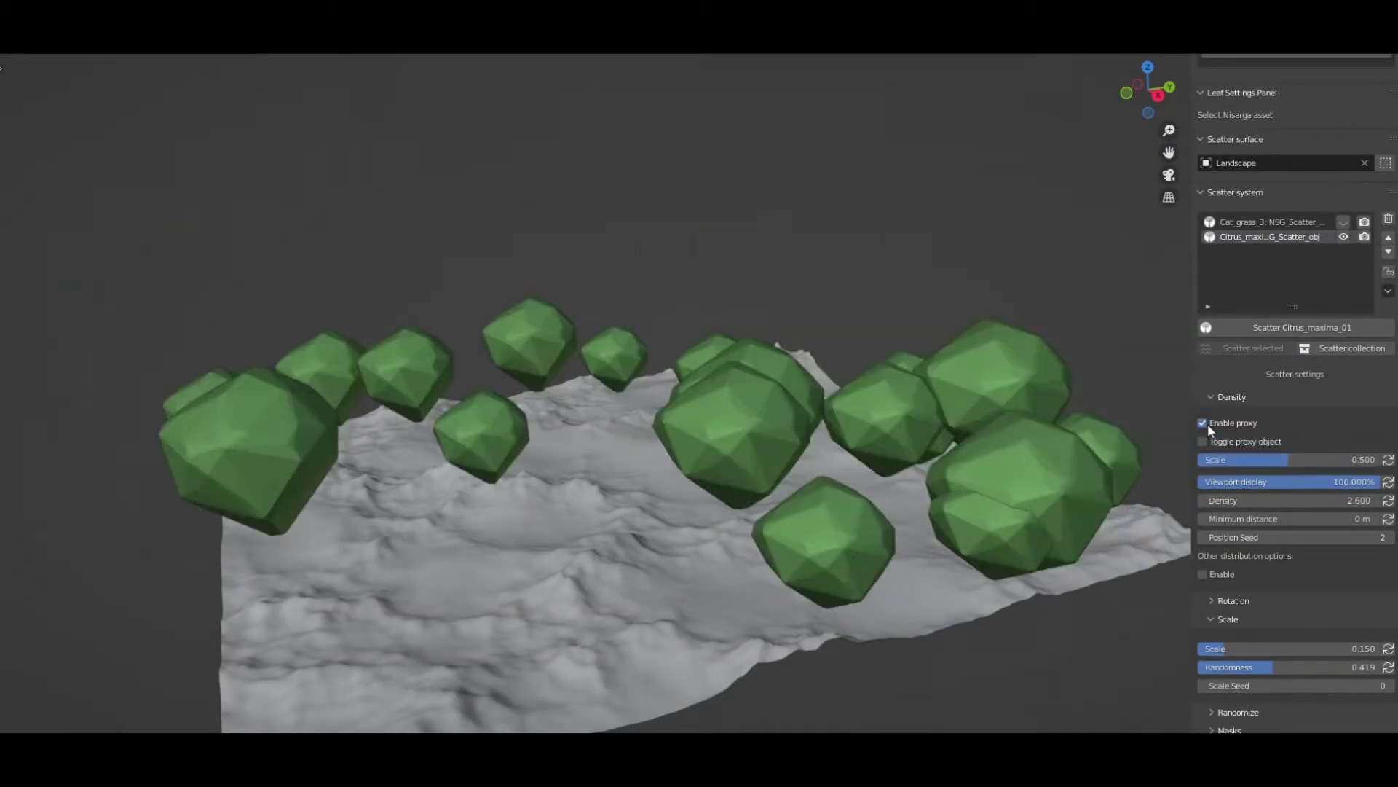
{"action": "middle_click_drag", "start_coordinate": [896, 444], "coordinate": [889, 499]}
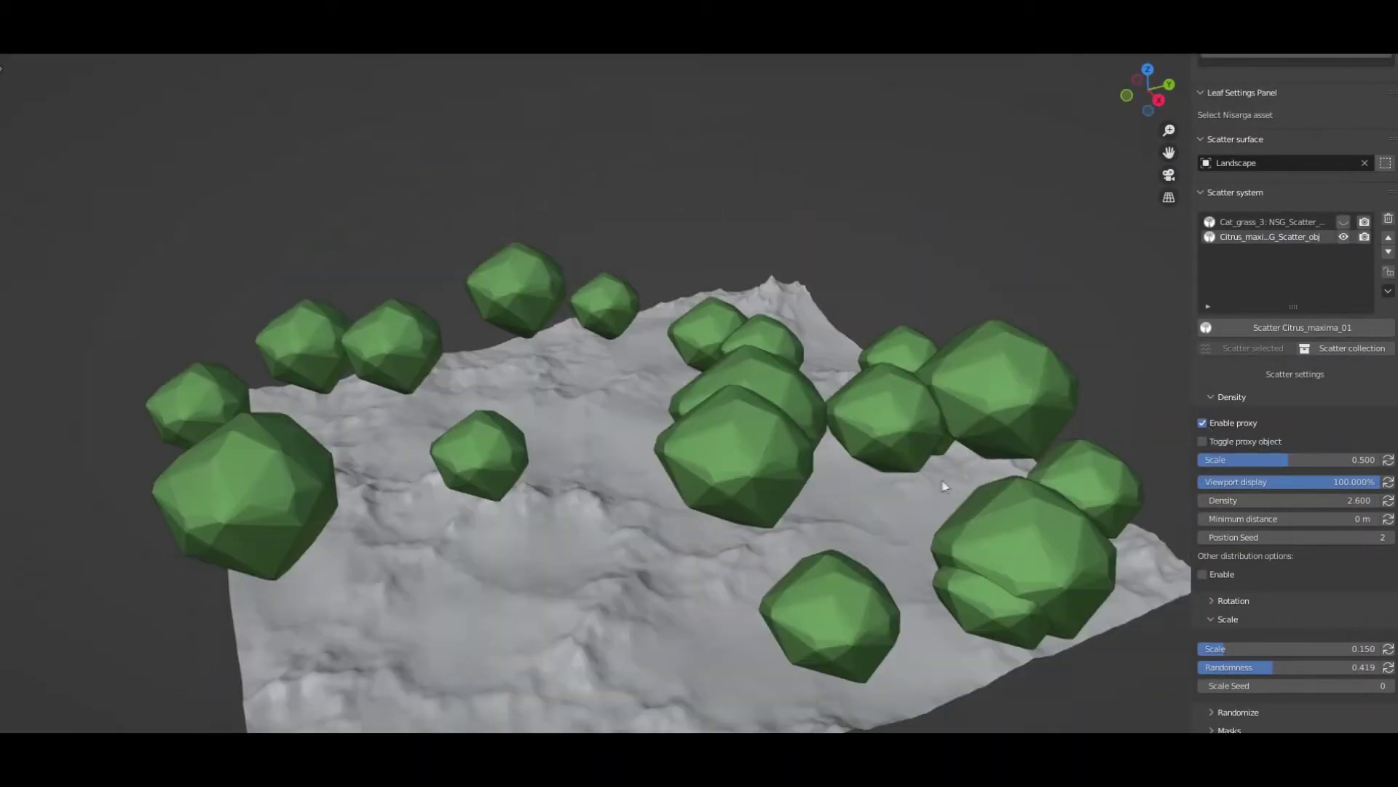